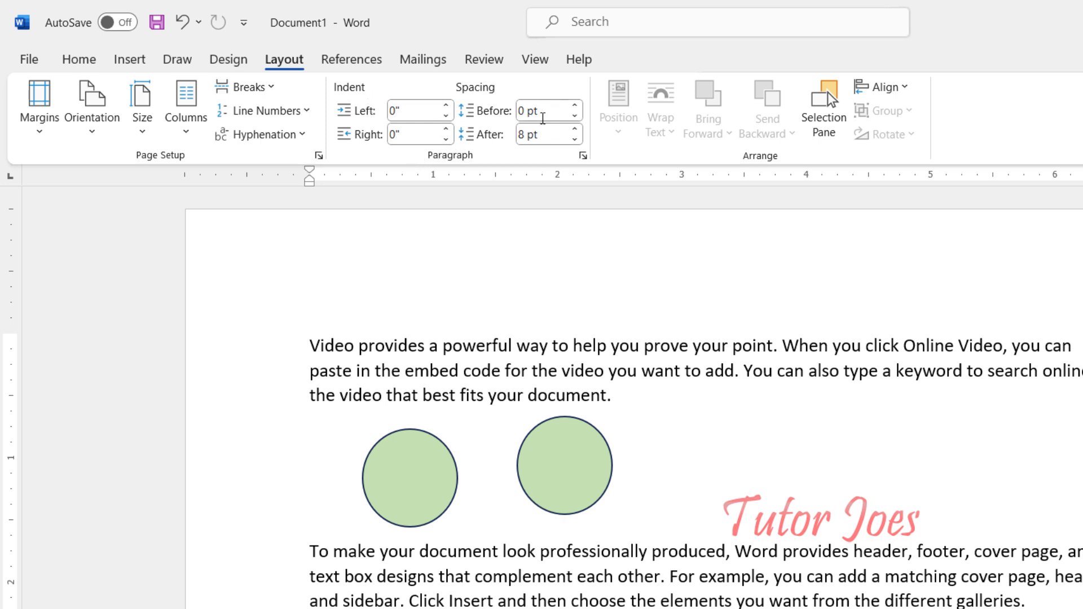
{"action": "left_click", "coordinate": [78, 61]}
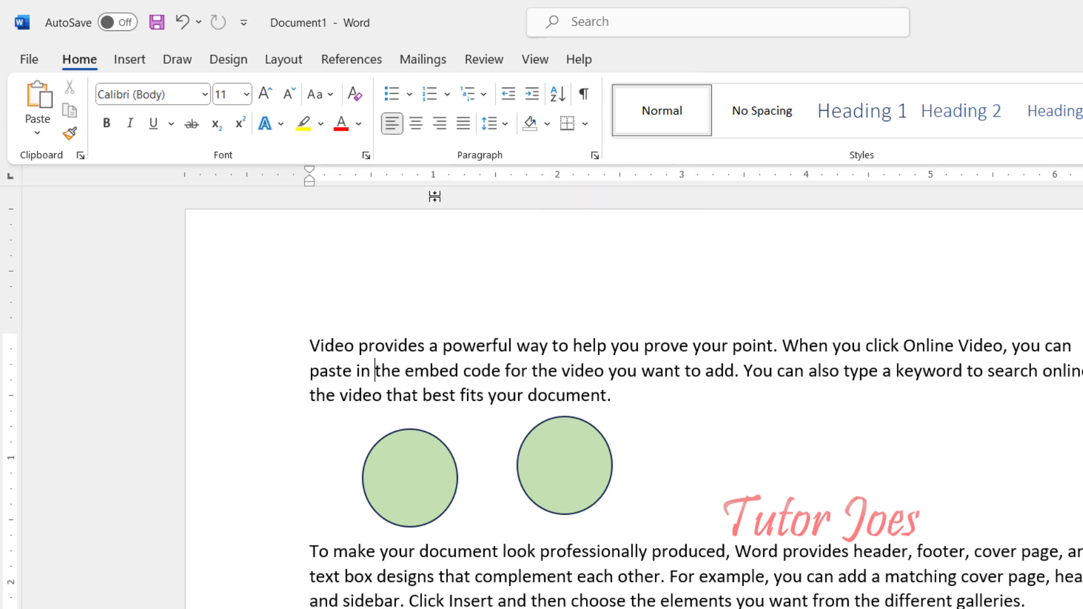
{"action": "left_click", "coordinate": [503, 126]}
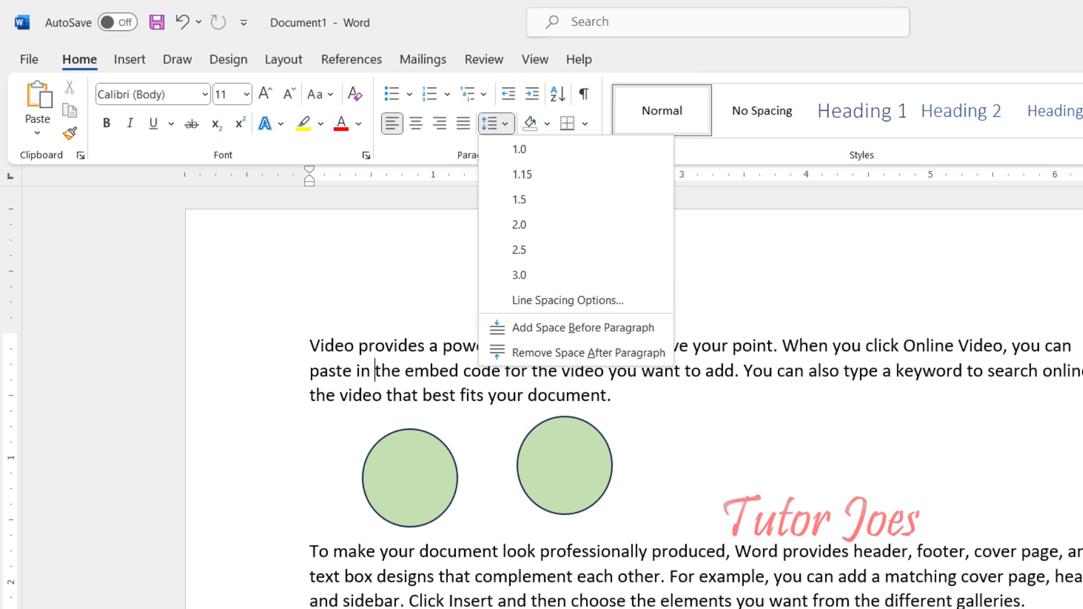
{"action": "left_click", "coordinate": [284, 61]}
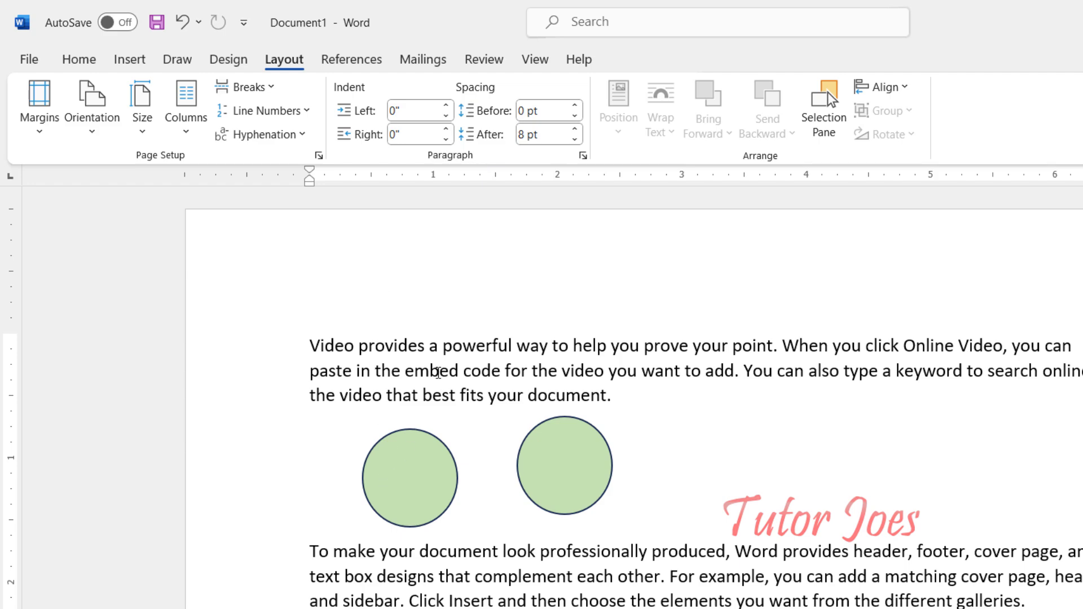
Step: Set the first paragraph's left indent to 0.9 inches
{"action": "left_click", "coordinate": [446, 106]}
{"action": "left_click", "coordinate": [447, 106]}
{"action": "left_click", "coordinate": [446, 106]}
{"action": "left_click", "coordinate": [446, 106]}
{"action": "left_click", "coordinate": [446, 106]}
{"action": "left_click", "coordinate": [446, 106]}
{"action": "left_click", "coordinate": [446, 106]}
{"action": "left_click", "coordinate": [446, 106]}
{"action": "left_click", "coordinate": [446, 107]}
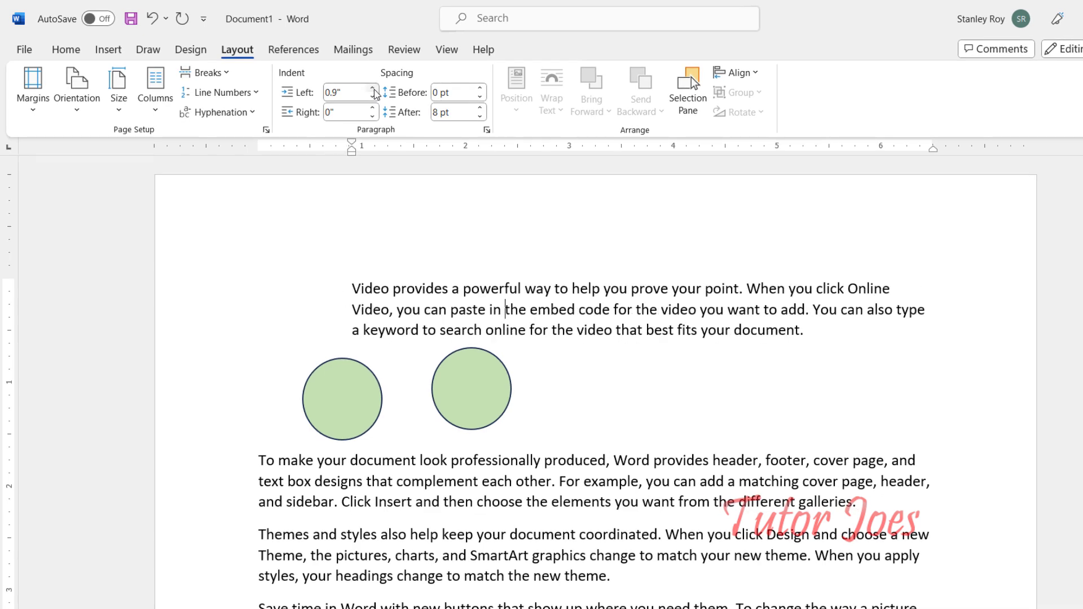
Step: Set the first paragraph's right indent to 0.6 inches
{"action": "left_click", "coordinate": [372, 108]}
{"action": "left_click", "coordinate": [372, 108]}
{"action": "left_click", "coordinate": [373, 108]}
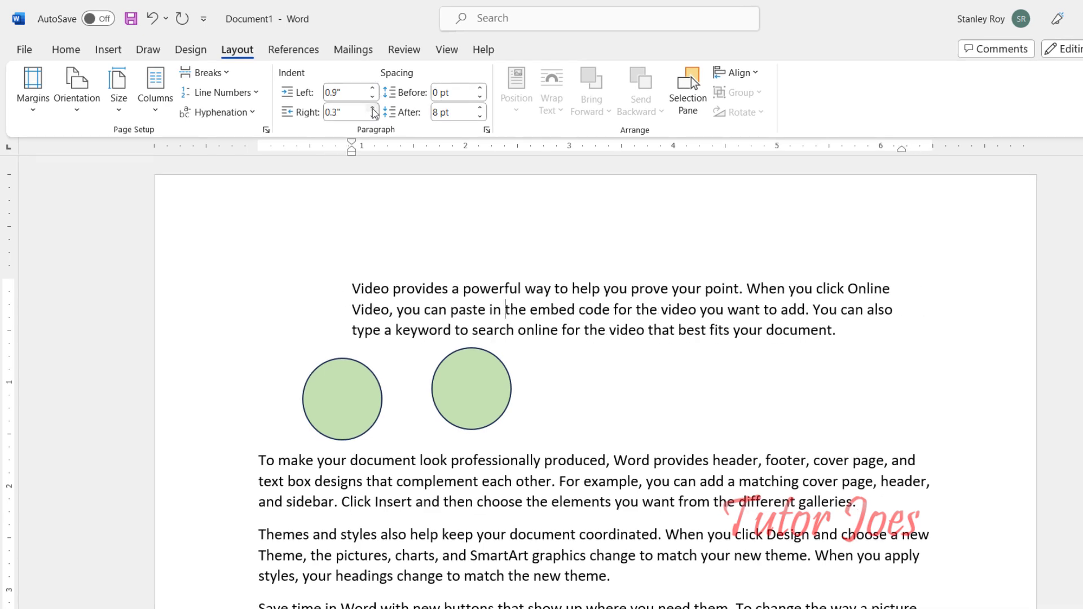
{"action": "left_click", "coordinate": [372, 108]}
{"action": "left_click", "coordinate": [372, 108]}
{"action": "left_click", "coordinate": [372, 108]}
{"action": "left_click", "coordinate": [372, 108]}
{"action": "left_click", "coordinate": [373, 108]}
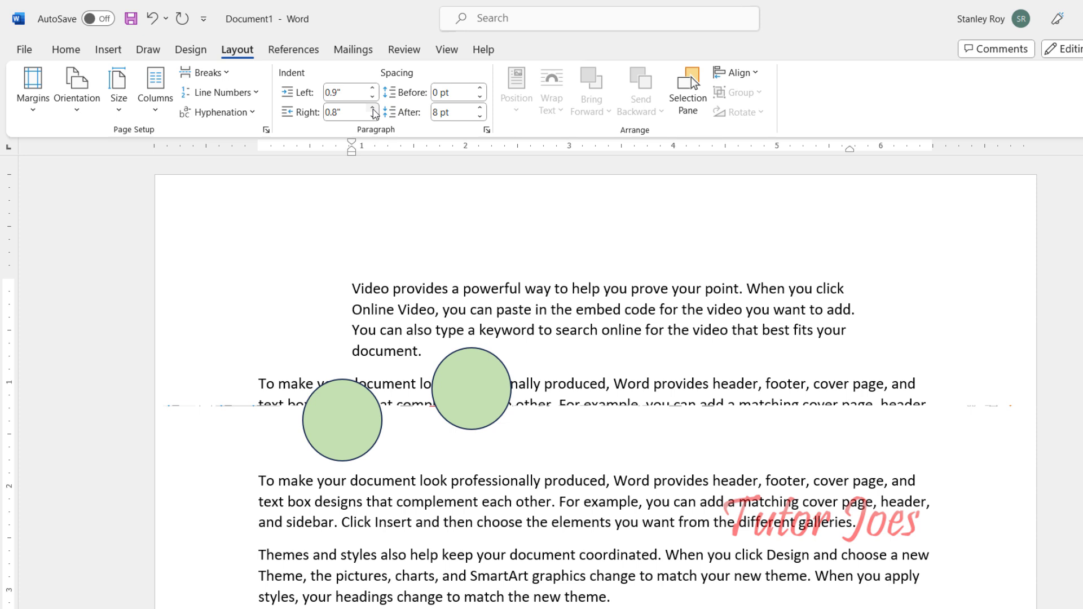
{"action": "left_click", "coordinate": [373, 113]}
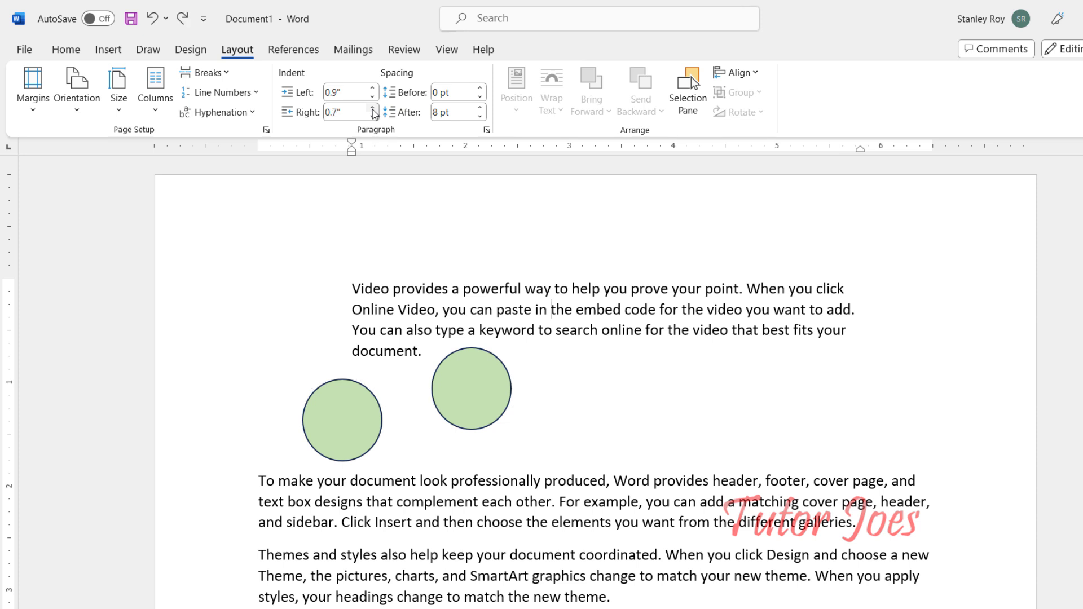
{"action": "left_click", "coordinate": [373, 113]}
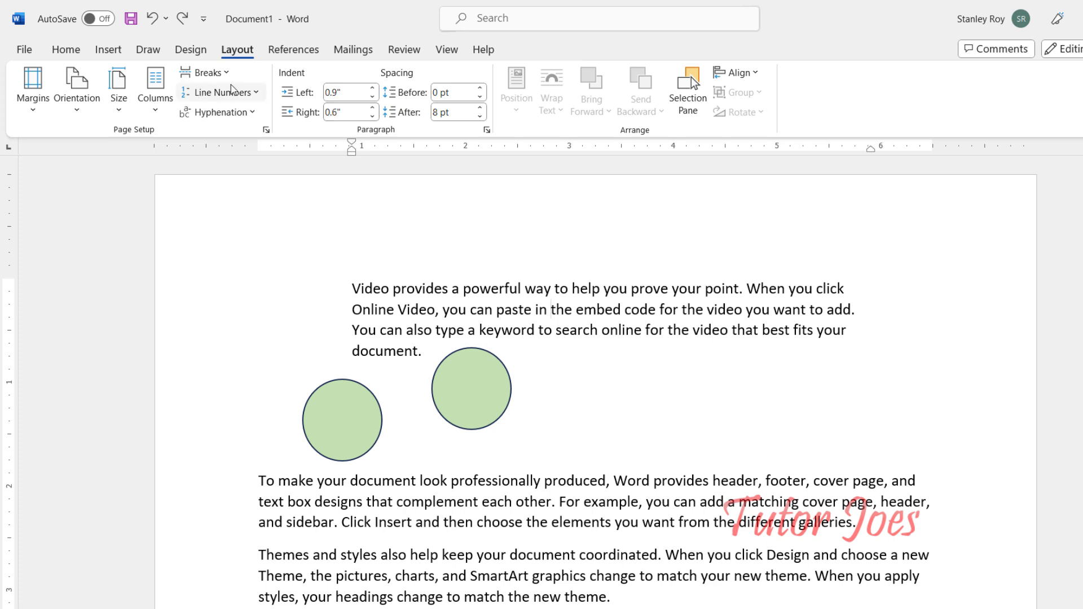
Step: Set the first paragraph's left indent to 0.6 inches
{"action": "left_click", "coordinate": [335, 95]}
{"action": "left_click", "coordinate": [337, 94]}
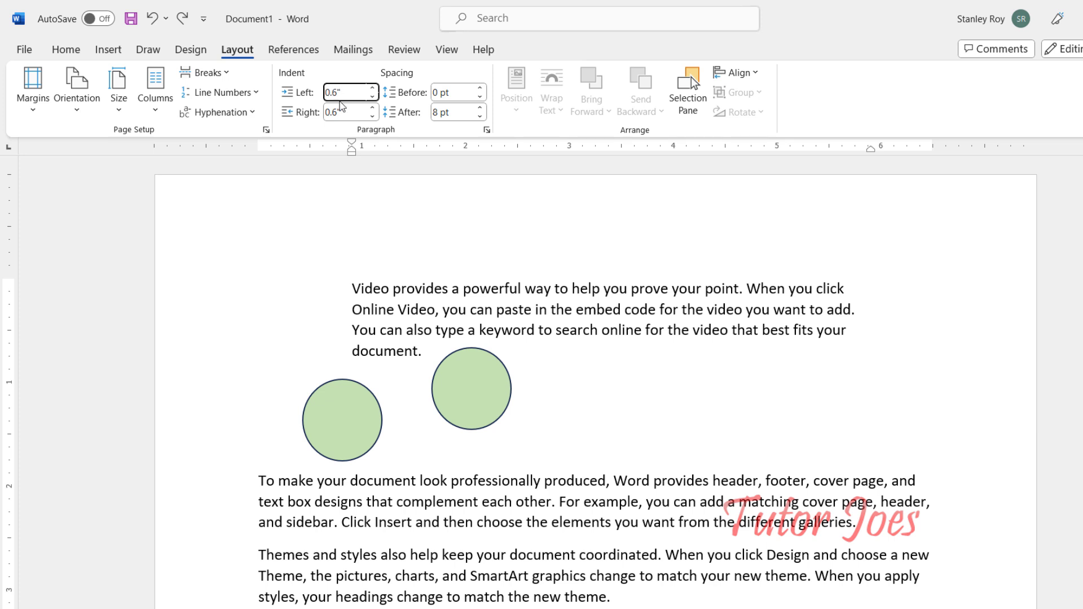
{"action": "left_click", "coordinate": [411, 289]}
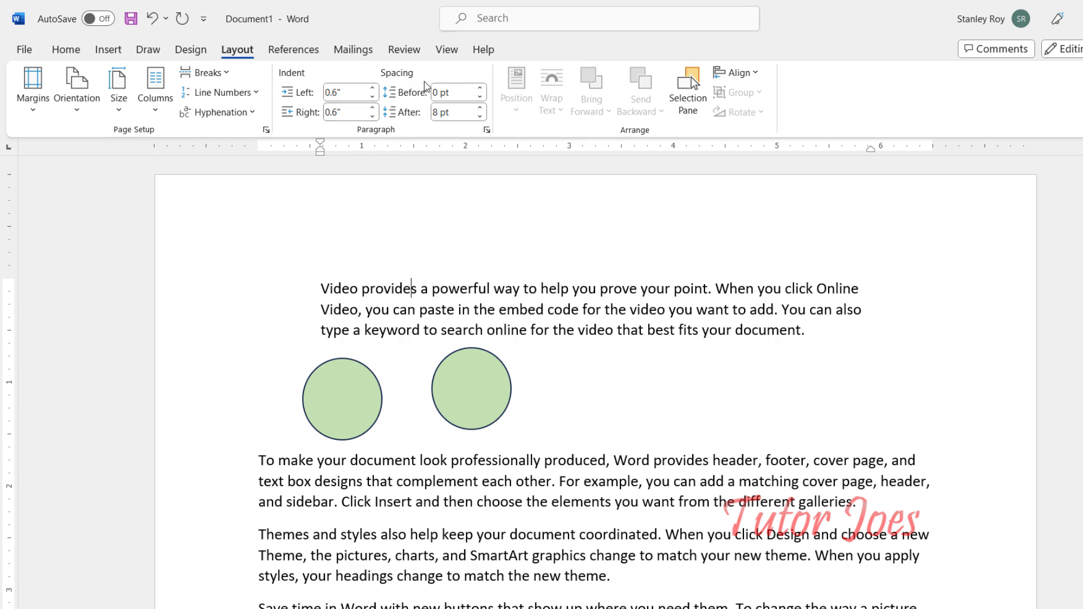
Step: Set the spacing before the third paragraph to 36 pt
{"action": "scroll", "coordinate": [455, 389], "scroll_direction": "down", "scroll_amount": 2}
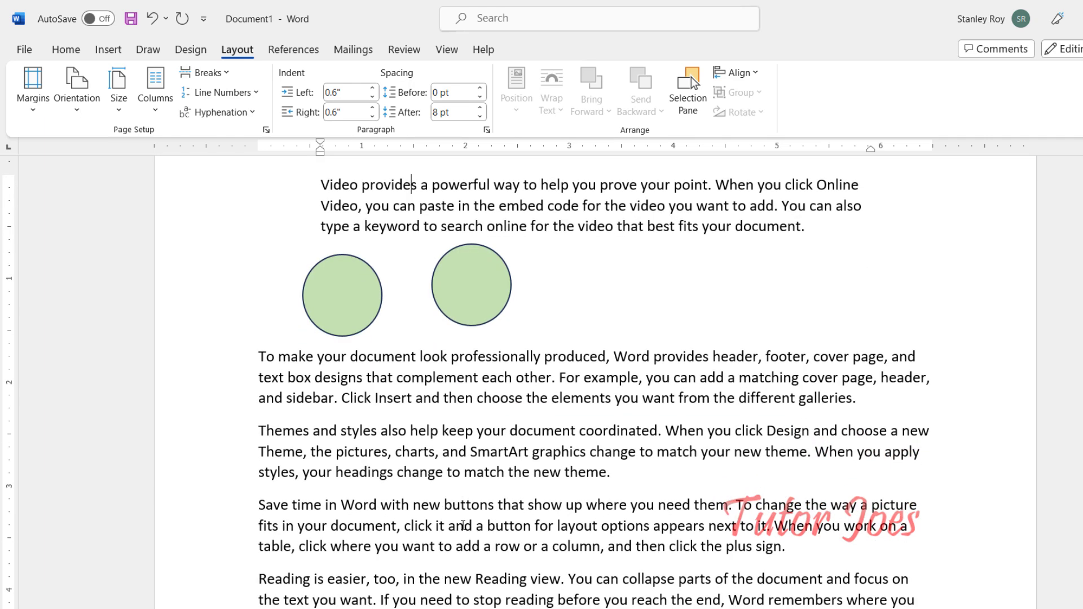
{"action": "left_click", "coordinate": [476, 456]}
{"action": "left_click", "coordinate": [481, 89]}
{"action": "left_click", "coordinate": [481, 89]}
{"action": "left_click", "coordinate": [481, 89]}
{"action": "left_click", "coordinate": [480, 89]}
{"action": "left_click", "coordinate": [480, 89]}
{"action": "left_click", "coordinate": [481, 89]}
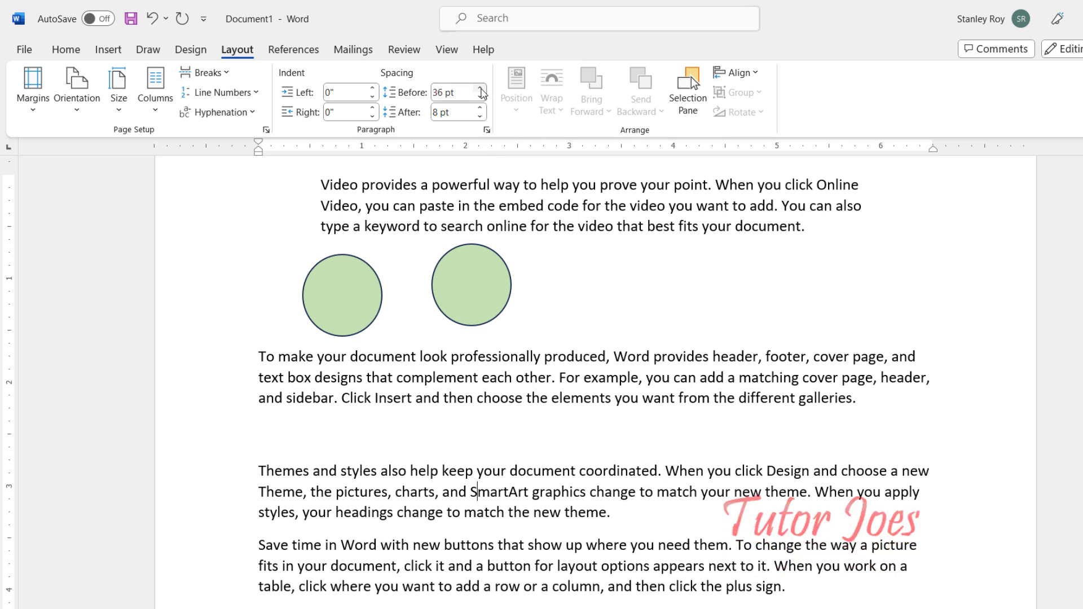
Step: Set the spacing after the third paragraph to 18 pt
{"action": "left_click", "coordinate": [481, 109]}
{"action": "left_click", "coordinate": [480, 109]}
{"action": "left_click", "coordinate": [481, 109]}
{"action": "left_click", "coordinate": [481, 109]}
{"action": "left_click", "coordinate": [481, 109]}
{"action": "left_click", "coordinate": [480, 109]}
{"action": "left_click", "coordinate": [481, 117]}
{"action": "left_click", "coordinate": [481, 116]}
{"action": "left_click", "coordinate": [480, 116]}
{"action": "left_click", "coordinate": [480, 117]}
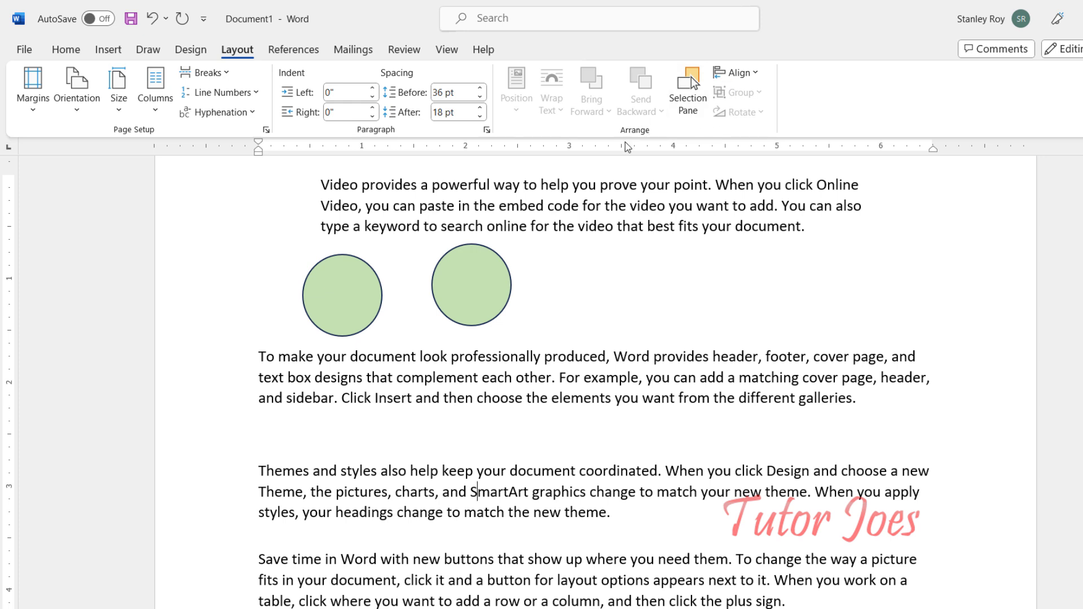
Step: Select the left circle and view its position layout options without changing them
{"action": "left_click", "coordinate": [330, 287]}
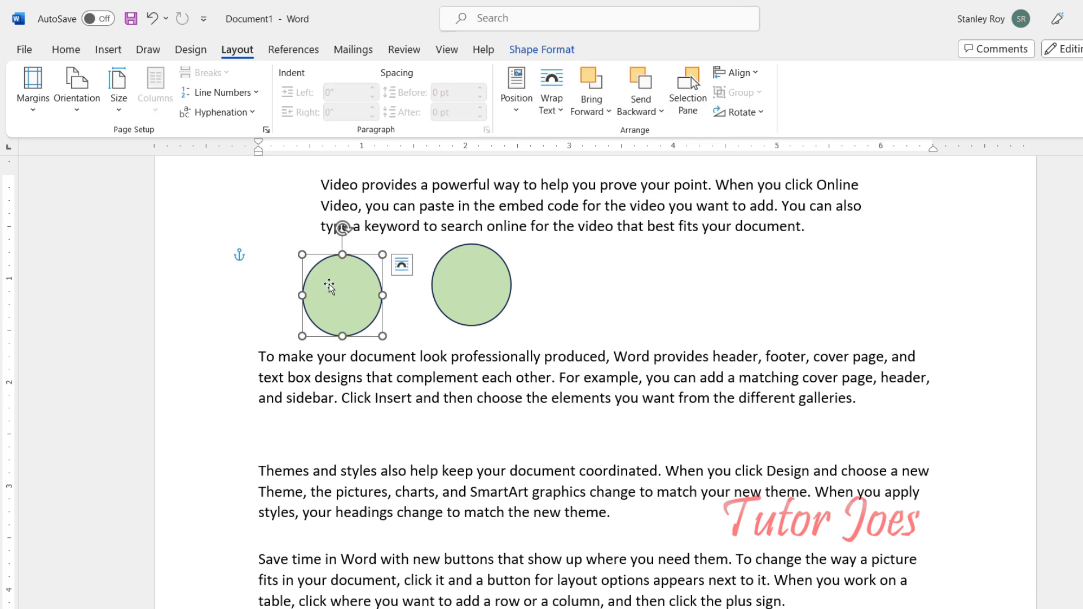
{"action": "left_click", "coordinate": [569, 53]}
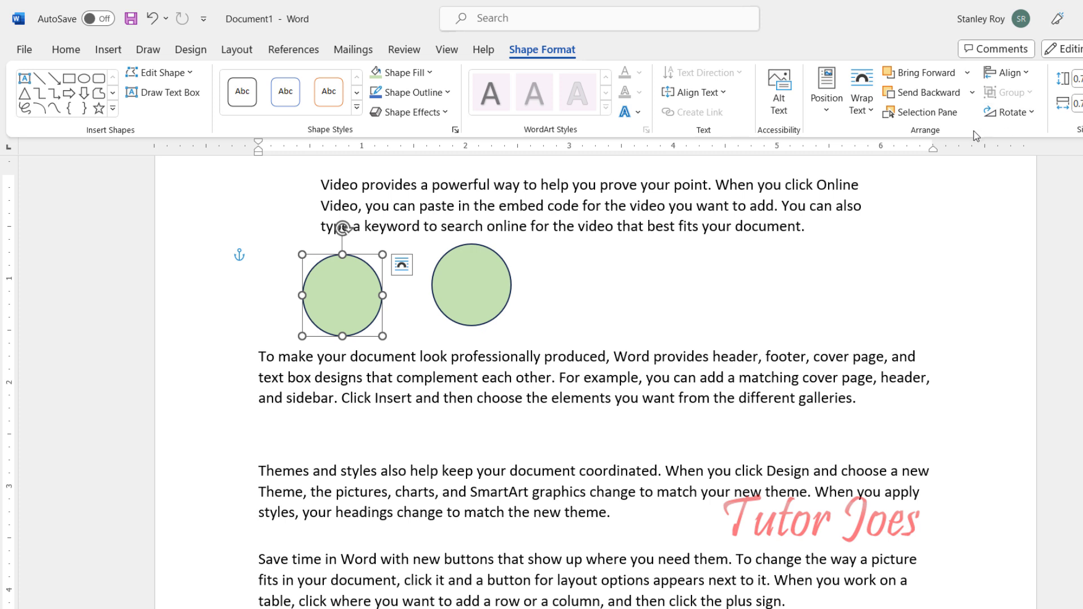
{"action": "left_click", "coordinate": [234, 50]}
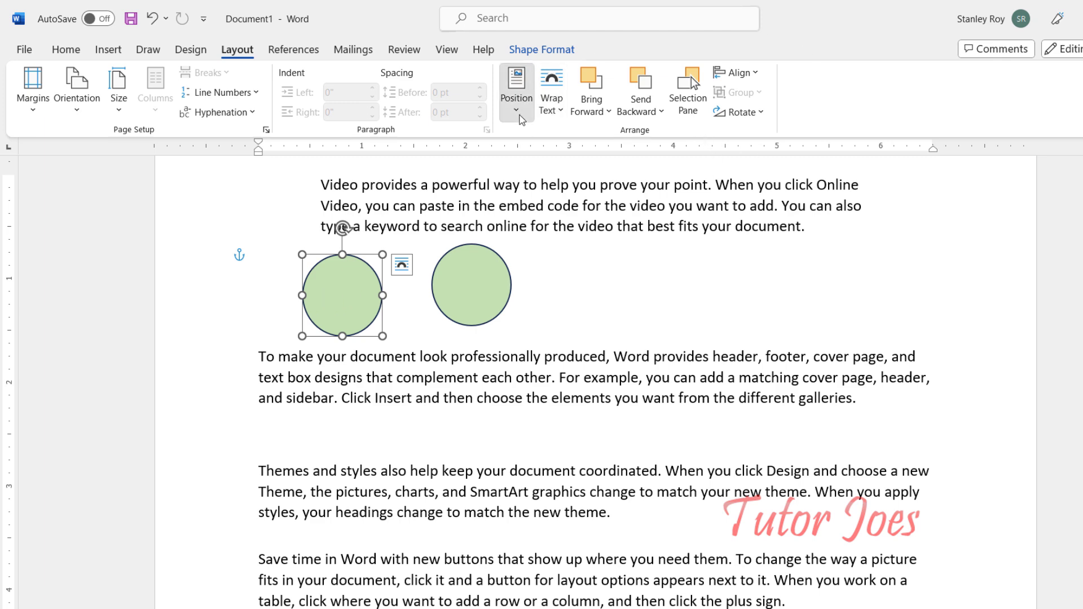
{"action": "left_click", "coordinate": [516, 90]}
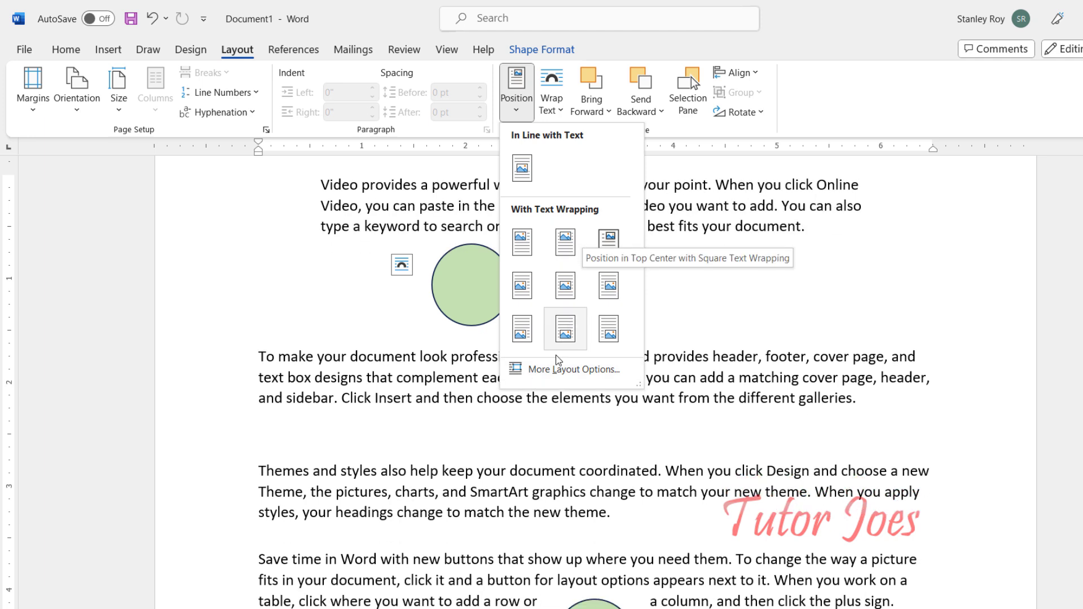
{"action": "left_click", "coordinate": [564, 370]}
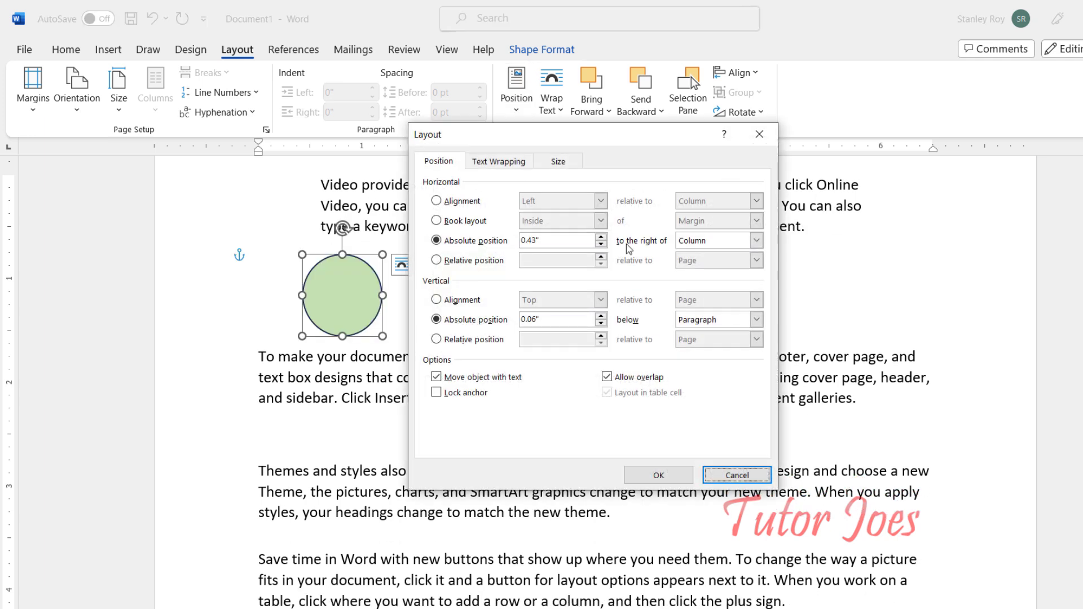
{"action": "left_click", "coordinate": [759, 133]}
Step: Move the left circle into the second paragraph and set its text wrapping to Square
{"action": "left_click_drag", "start_coordinate": [338, 297], "coordinate": [592, 379]}
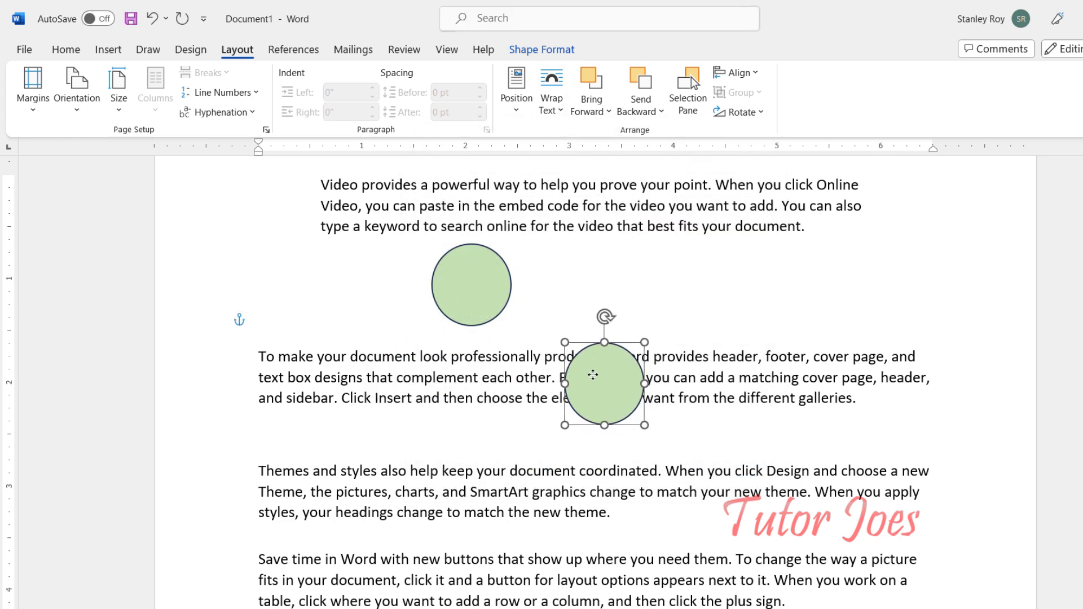
{"action": "left_click", "coordinate": [552, 107]}
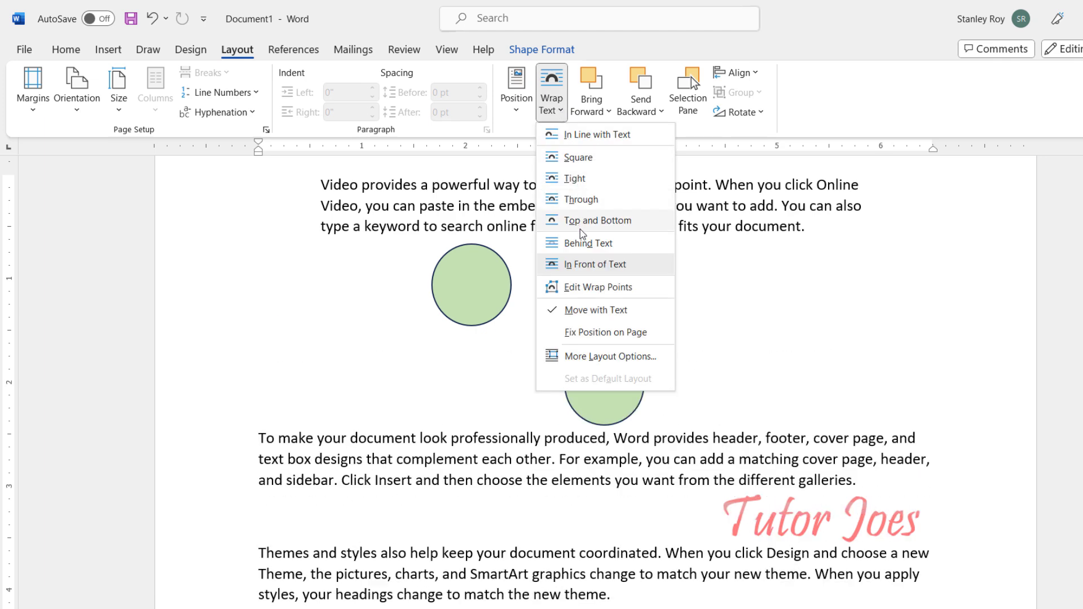
{"action": "left_click", "coordinate": [605, 159]}
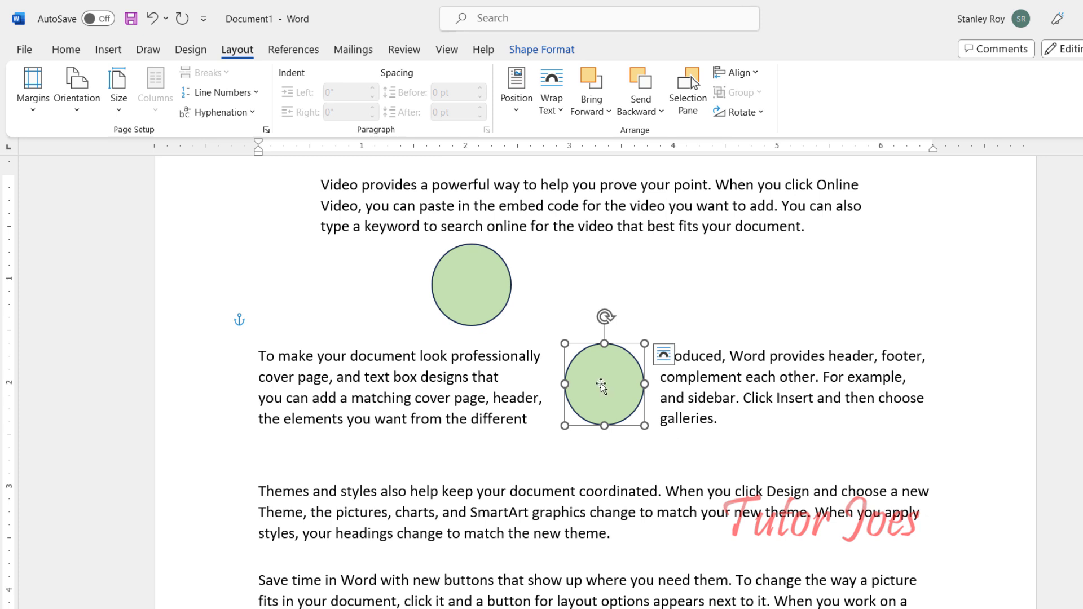
Step: Move that circle up to overlap the upper circle and apply a blue theme shape style
{"action": "left_click_drag", "start_coordinate": [602, 388], "coordinate": [508, 307]}
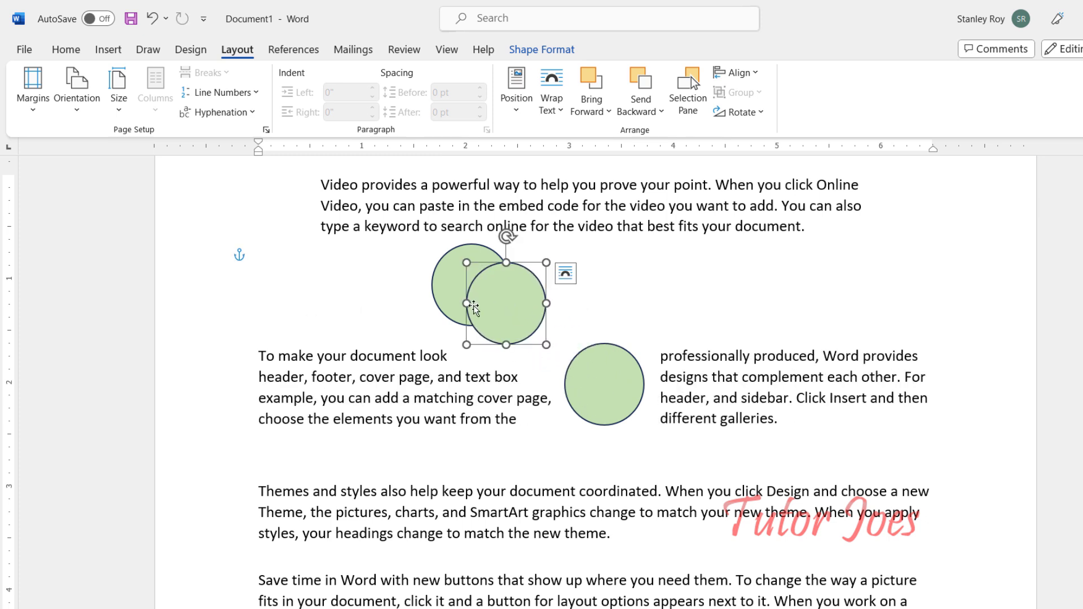
{"action": "left_click", "coordinate": [528, 57]}
{"action": "left_click", "coordinate": [356, 107]}
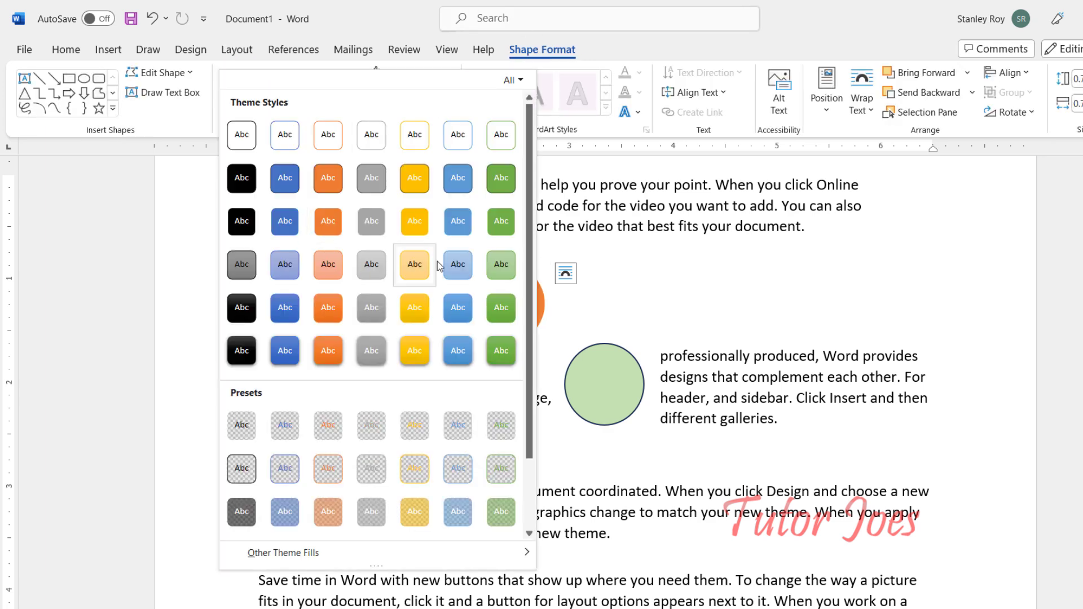
{"action": "left_click", "coordinate": [458, 225]}
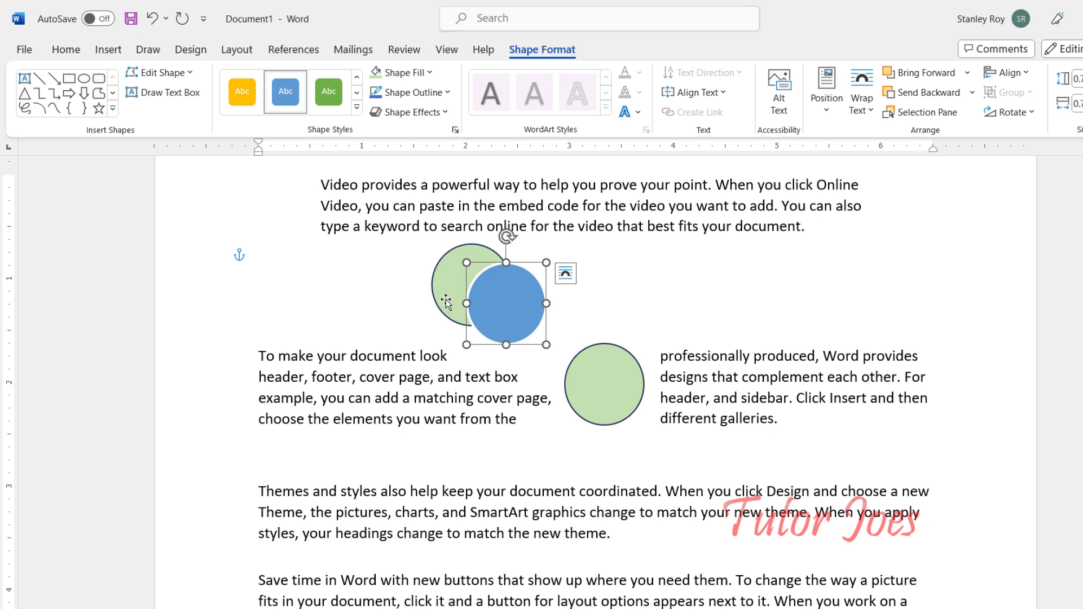
Step: Send the blue circle to the back behind the overlapping green circle
{"action": "left_click", "coordinate": [237, 49]}
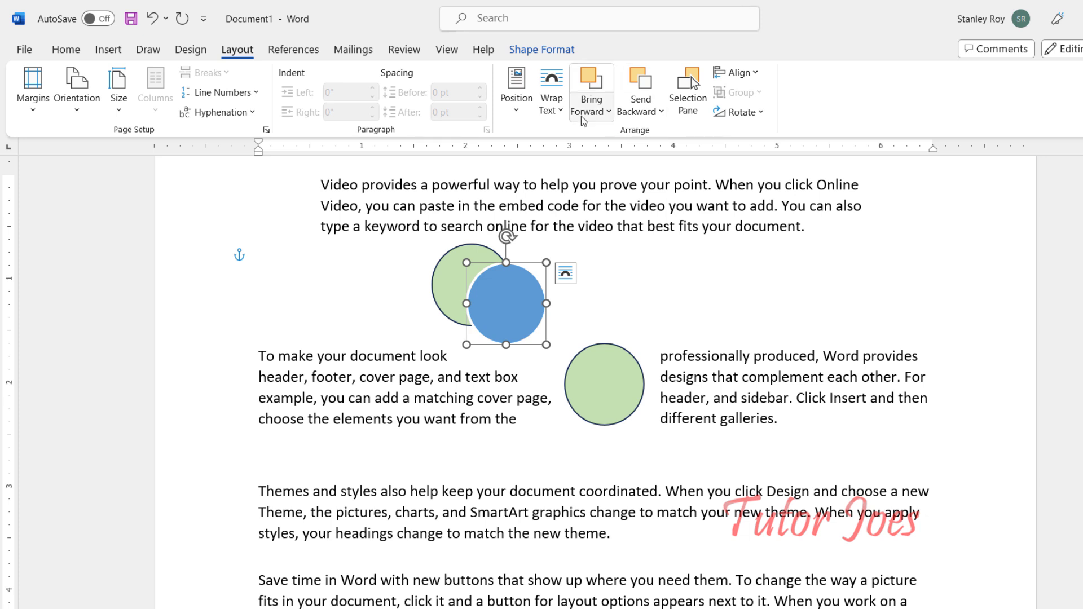
{"action": "left_click", "coordinate": [597, 116]}
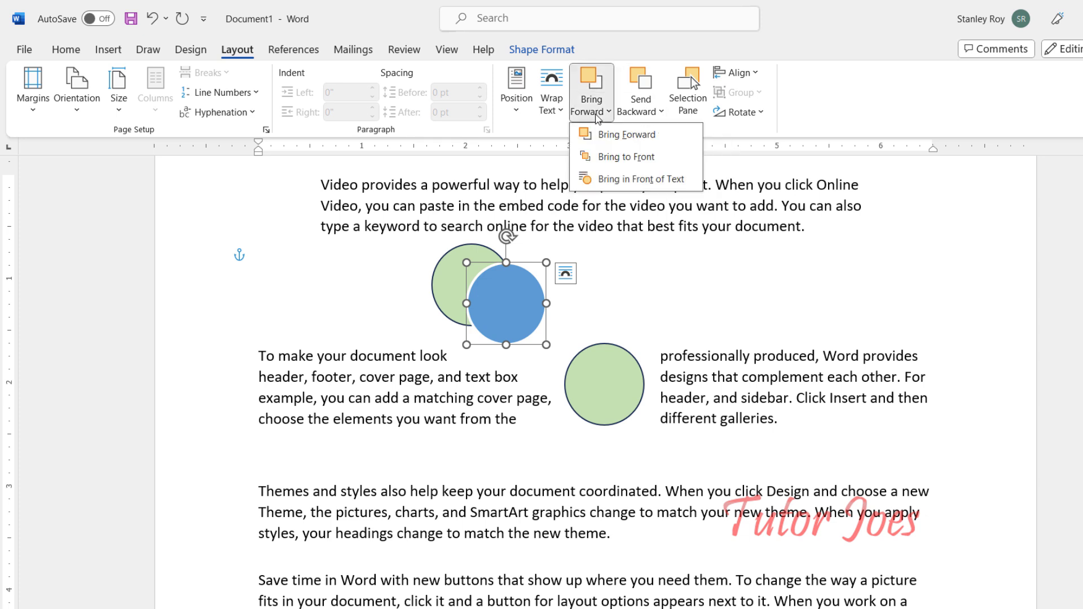
{"action": "left_click", "coordinate": [611, 137]}
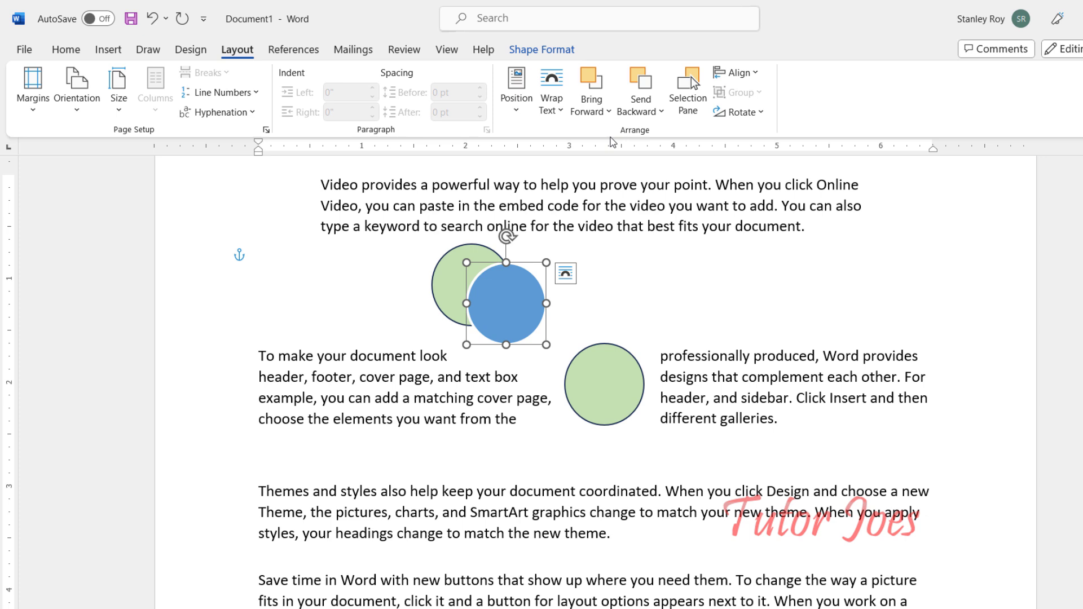
{"action": "left_click", "coordinate": [595, 109]}
{"action": "left_click", "coordinate": [639, 115]}
{"action": "left_click", "coordinate": [639, 114]}
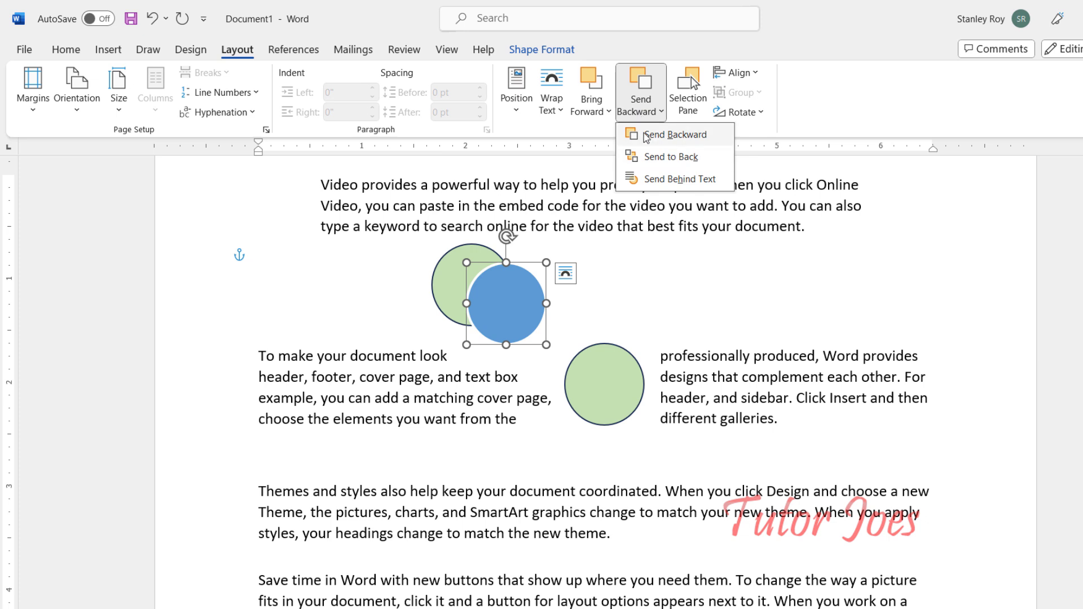
{"action": "left_click", "coordinate": [654, 157]}
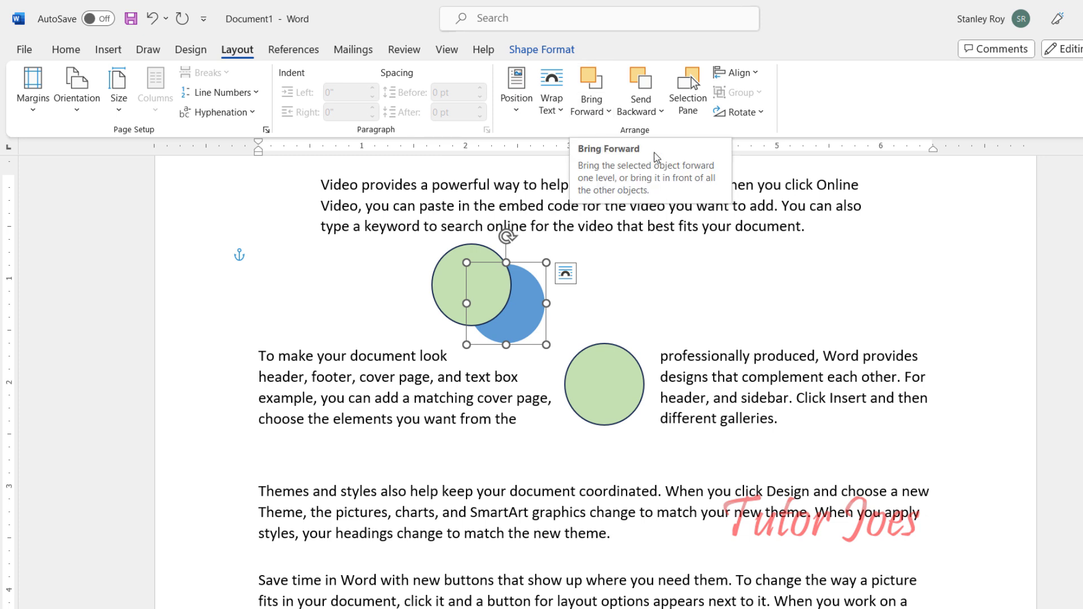
Step: Use the Selection Pane to hide the blue circle, show all shapes again, and close the pane
{"action": "left_click", "coordinate": [687, 105]}
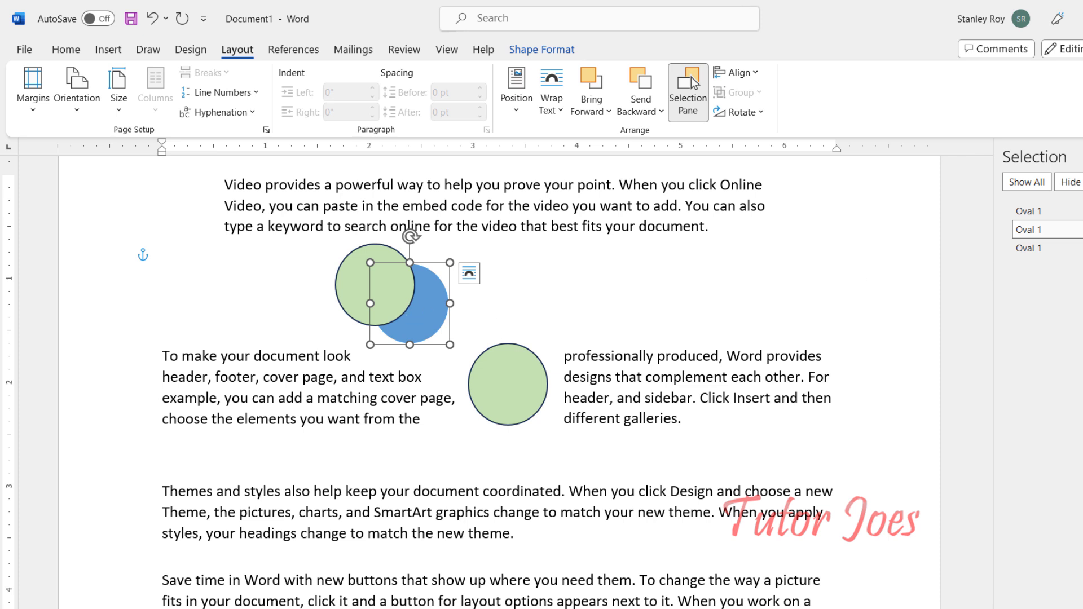
{"action": "key", "text": "Delete"}
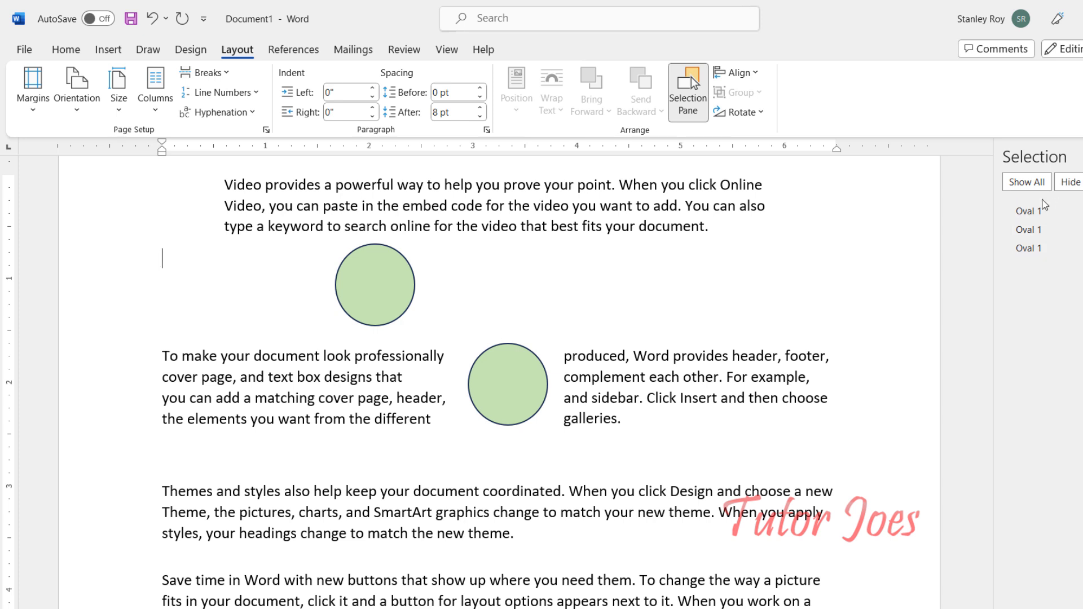
{"action": "left_click", "coordinate": [1021, 185]}
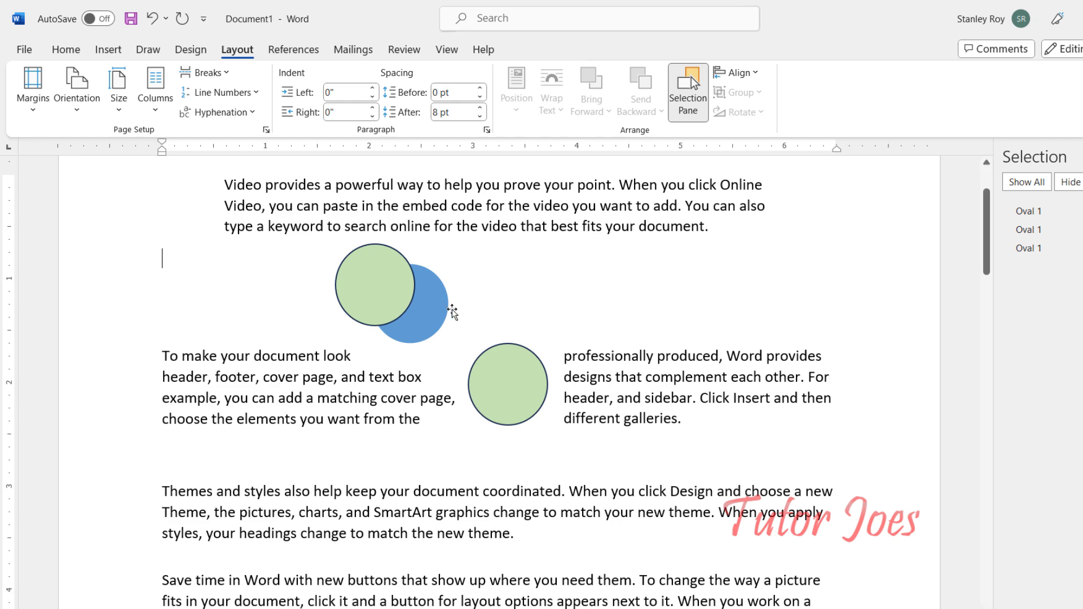
{"action": "left_click", "coordinate": [690, 113]}
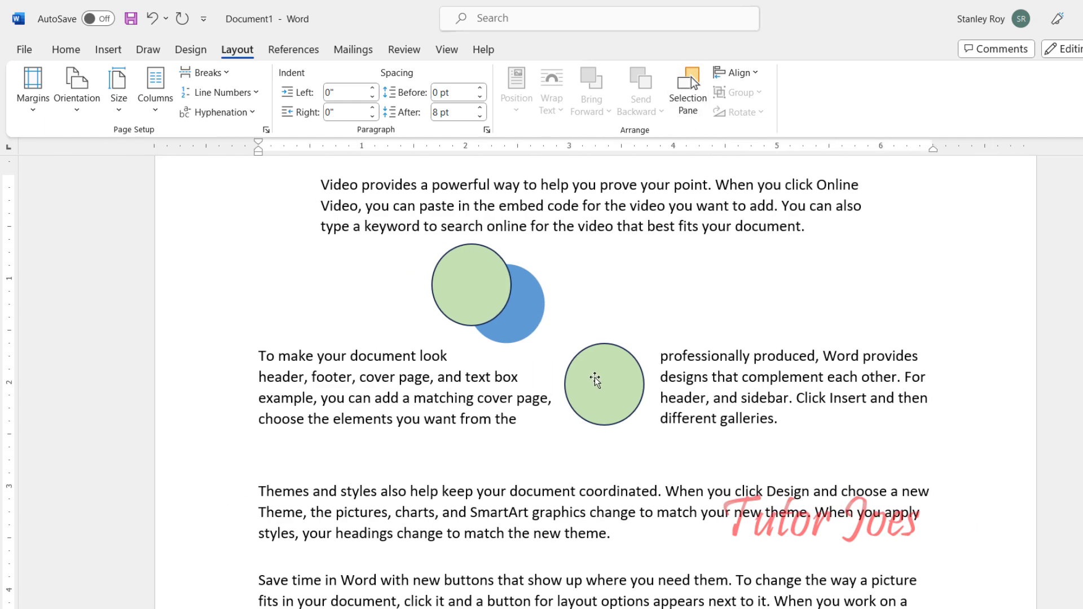
Step: Reposition the two green circles on either side of the blue circle in a row
{"action": "left_click", "coordinate": [594, 376]}
{"action": "left_click_drag", "start_coordinate": [598, 384], "coordinate": [595, 300]}
{"action": "left_click_drag", "start_coordinate": [451, 297], "coordinate": [435, 356]}
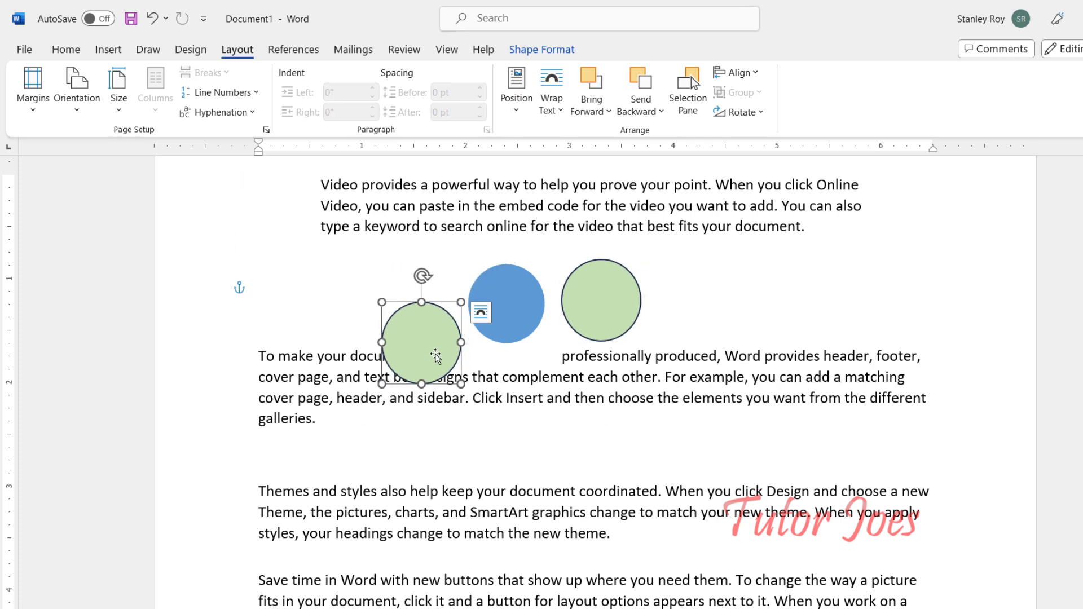
Step: Select all three circles and align them along their bottom edges
{"action": "left_click", "coordinate": [506, 330], "text": "shift"}
{"action": "left_click", "coordinate": [612, 311], "text": "shift"}
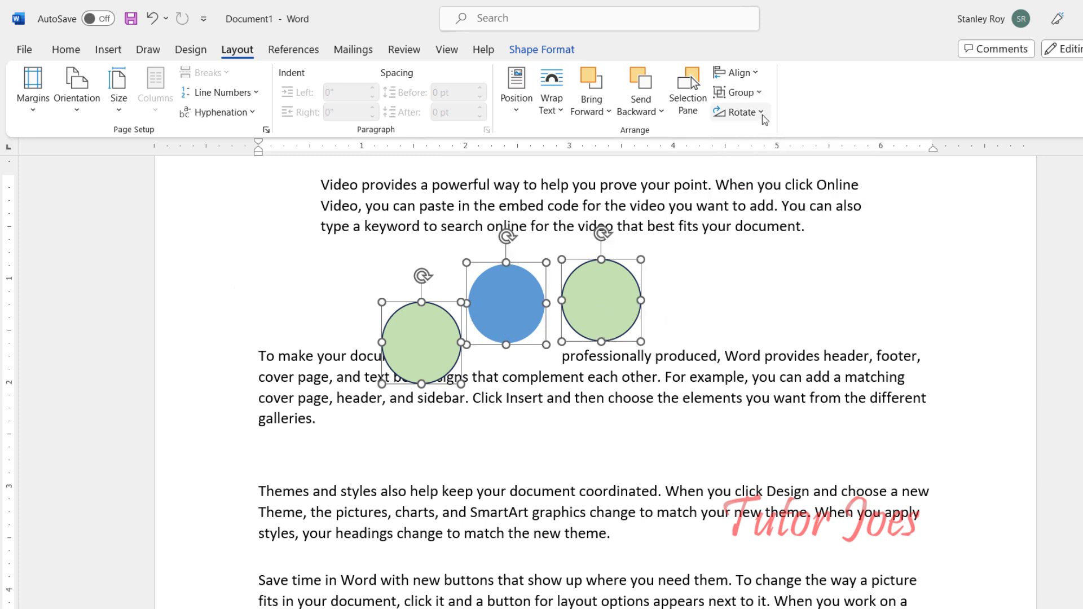
{"action": "left_click", "coordinate": [737, 72]}
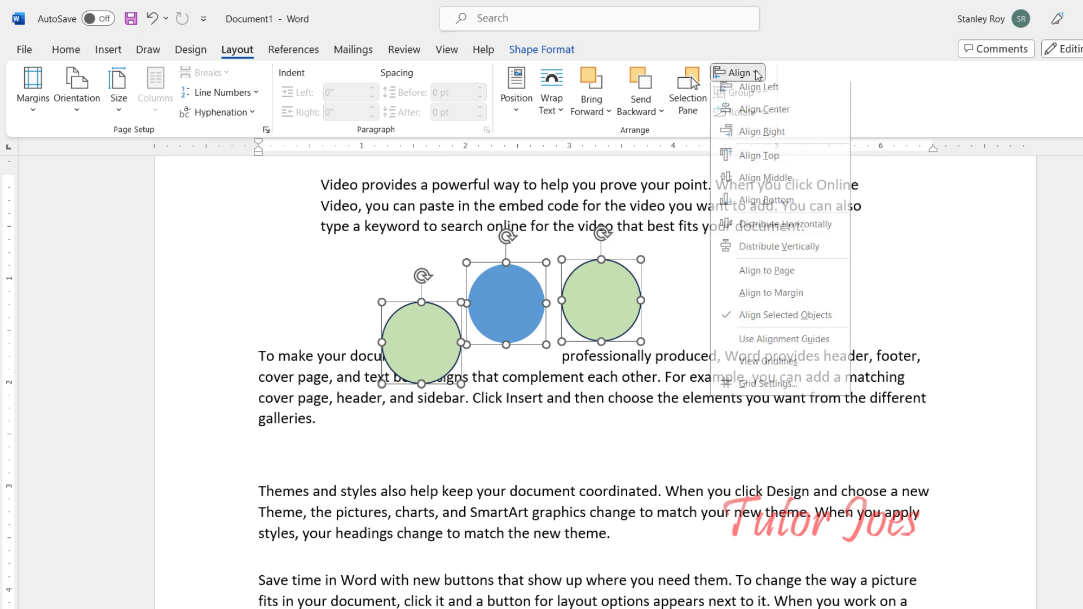
{"action": "left_click", "coordinate": [768, 207]}
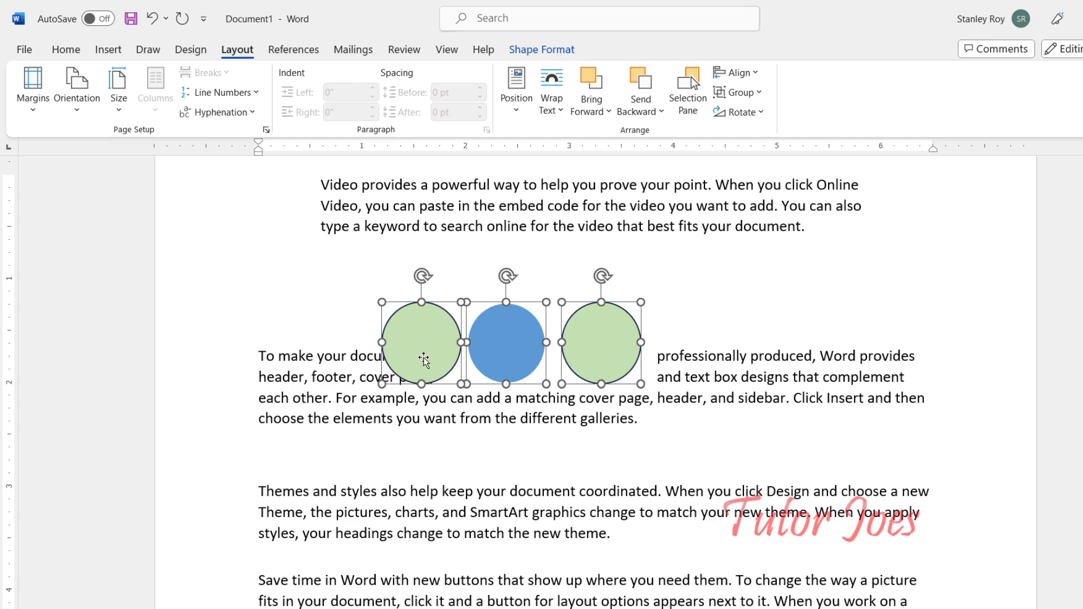
Step: Move the aligned circles up so they sit between the first two paragraphs, then deselect them
{"action": "left_click_drag", "start_coordinate": [420, 353], "coordinate": [438, 310]}
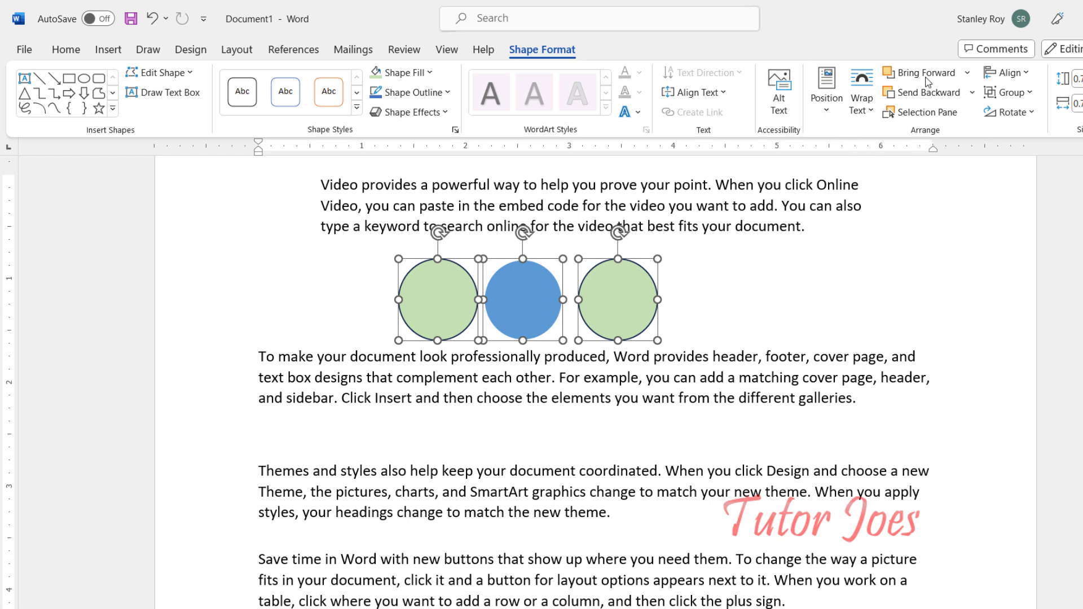
{"action": "left_click", "coordinate": [247, 51]}
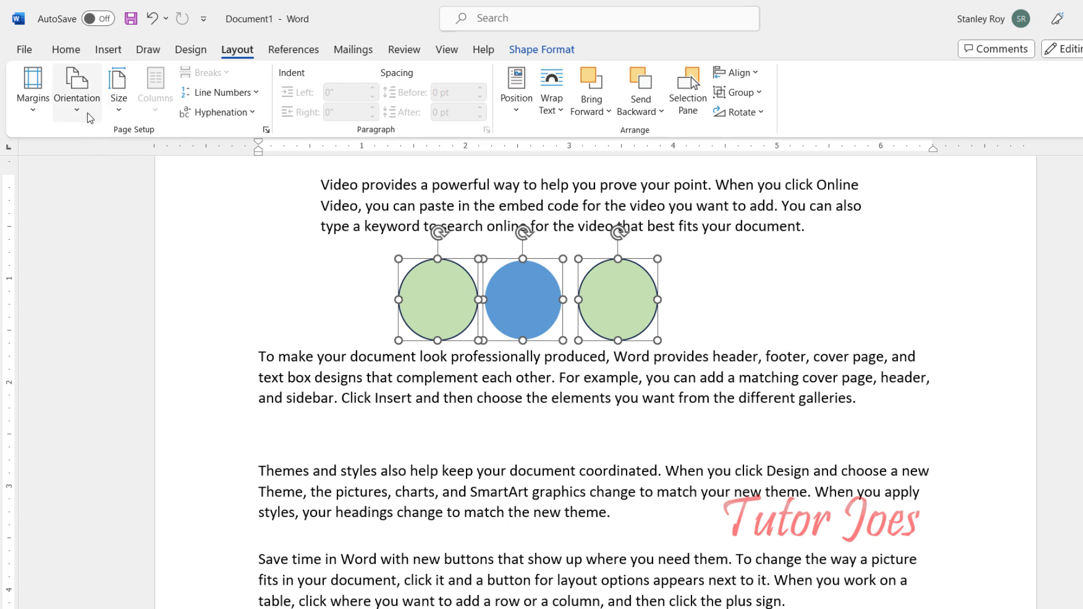
{"action": "scroll", "coordinate": [430, 389], "scroll_direction": "up", "scroll_amount": 2}
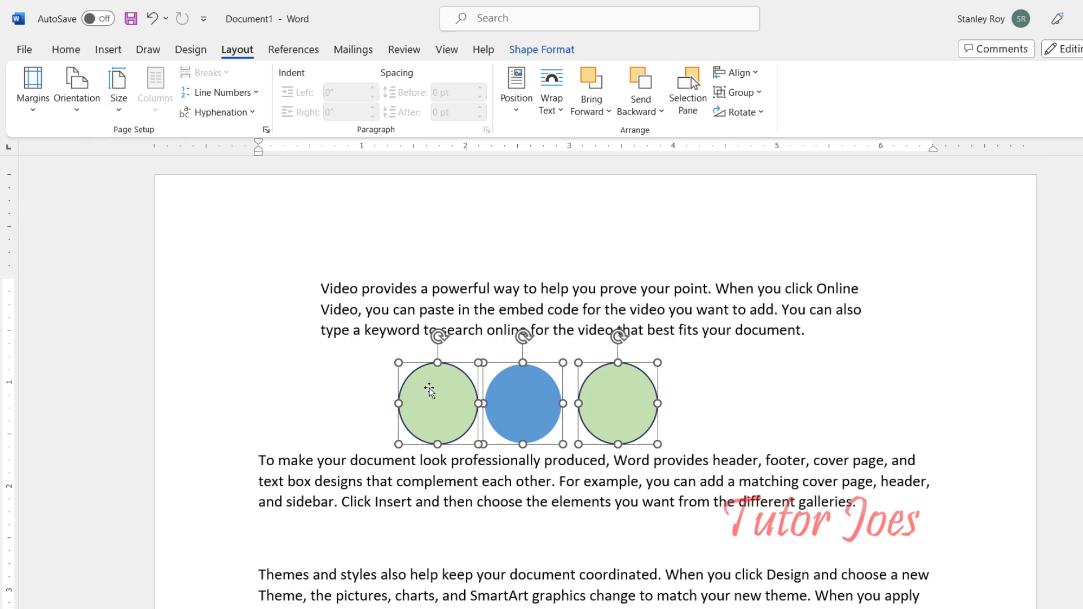
{"action": "left_click", "coordinate": [393, 502]}
{"action": "scroll", "coordinate": [394, 487], "scroll_direction": "down", "scroll_amount": 5}
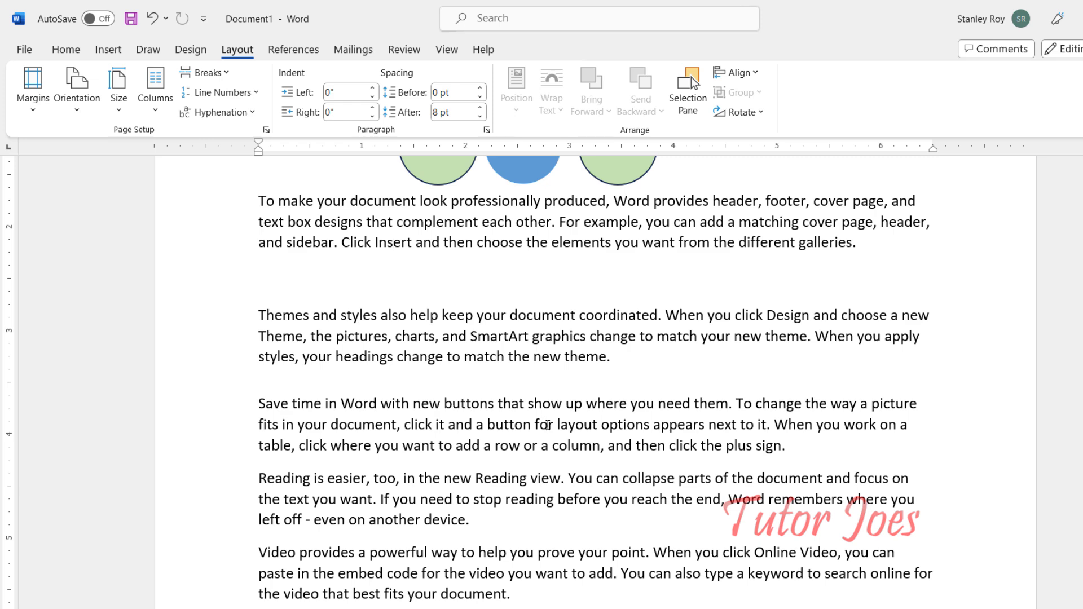
Step: Open the print preview to check the page layout and return to the document
{"action": "key", "text": "ctrl+F2"}
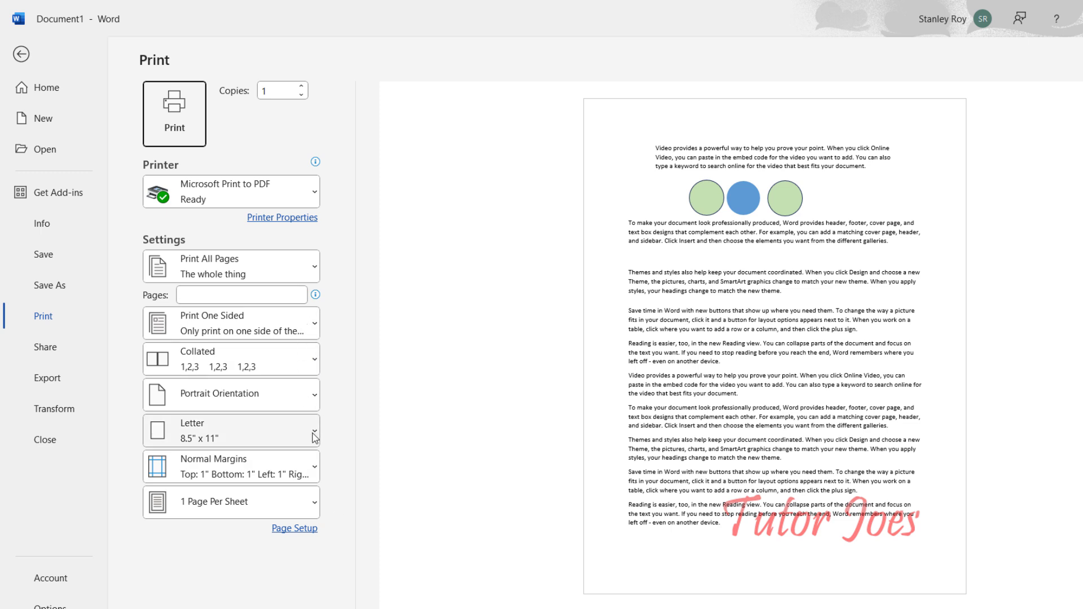
{"action": "key", "text": "Escape"}
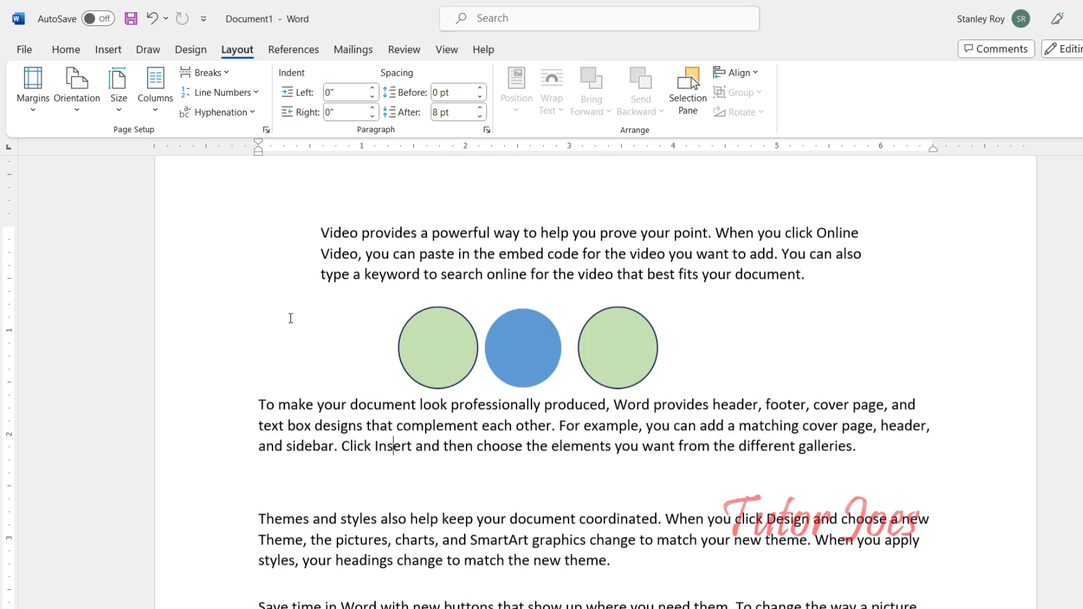
{"action": "scroll", "coordinate": [291, 317], "scroll_direction": "up", "scroll_amount": 1}
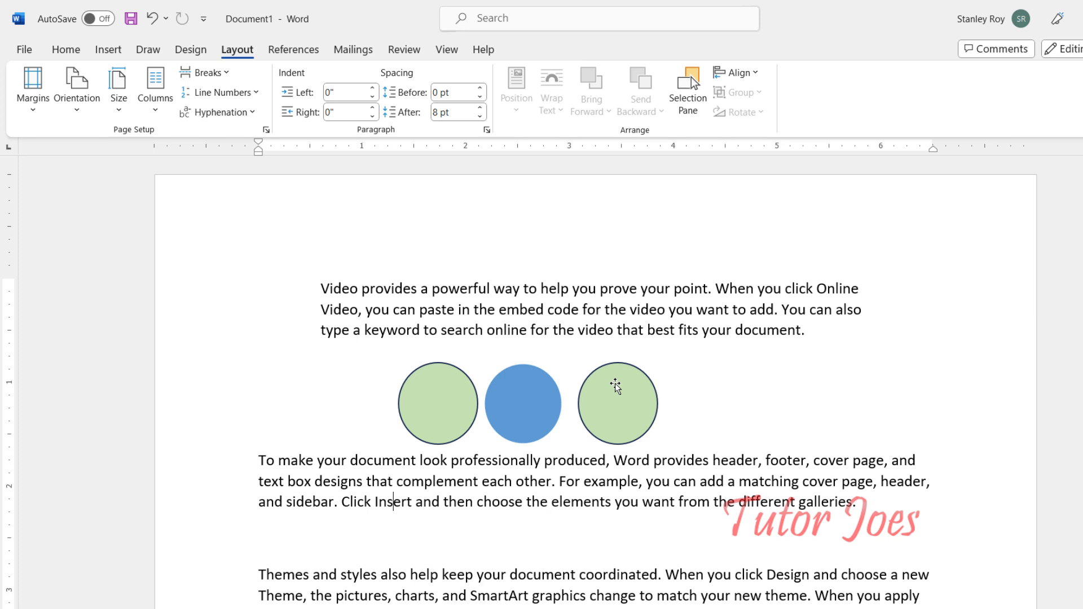
Step: Open Custom Margins in Page Setup and examine the Multiple pages and Apply to options
{"action": "left_click", "coordinate": [37, 108]}
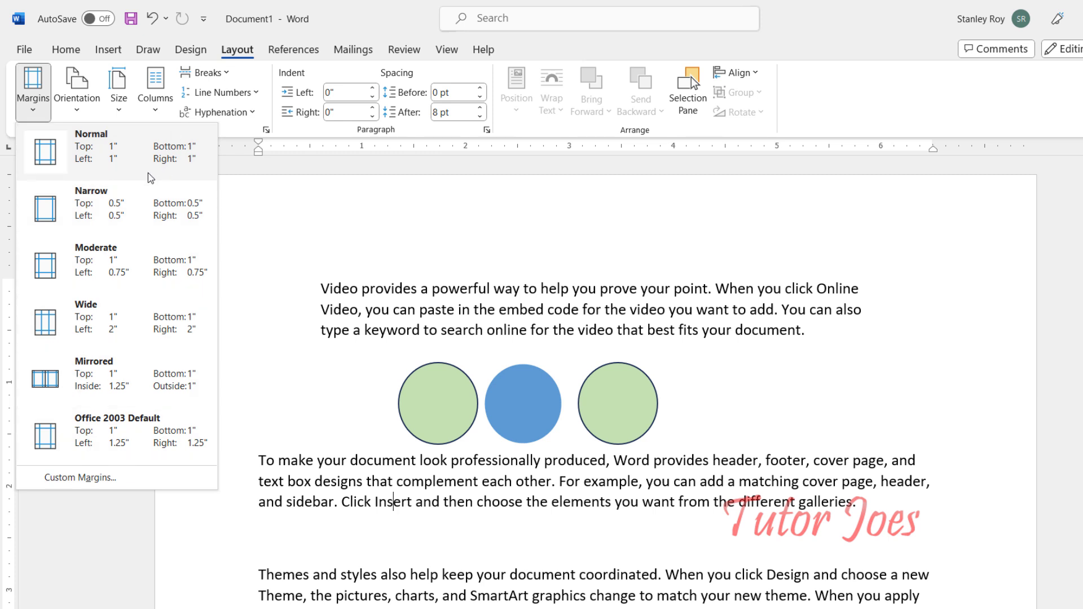
{"action": "left_click", "coordinate": [108, 481]}
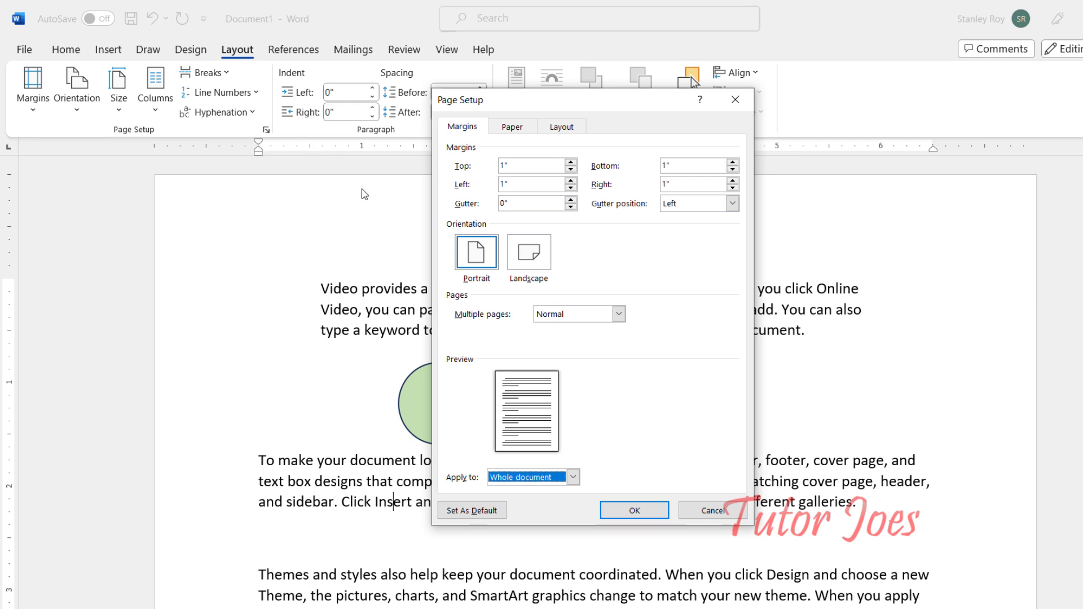
{"action": "left_click", "coordinate": [619, 314]}
{"action": "left_click", "coordinate": [620, 316]}
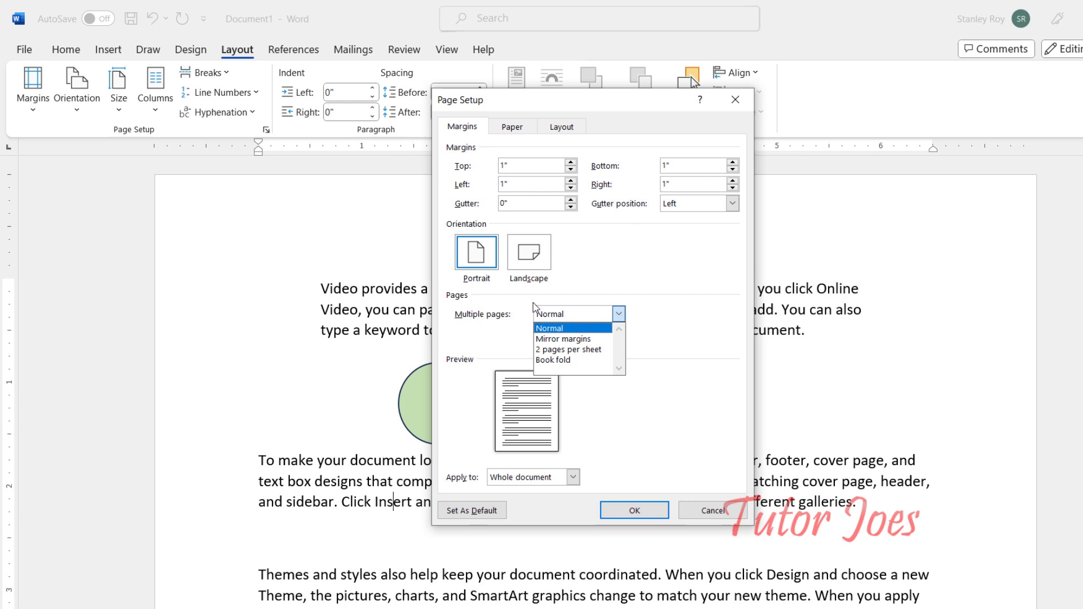
{"action": "left_click", "coordinate": [655, 427]}
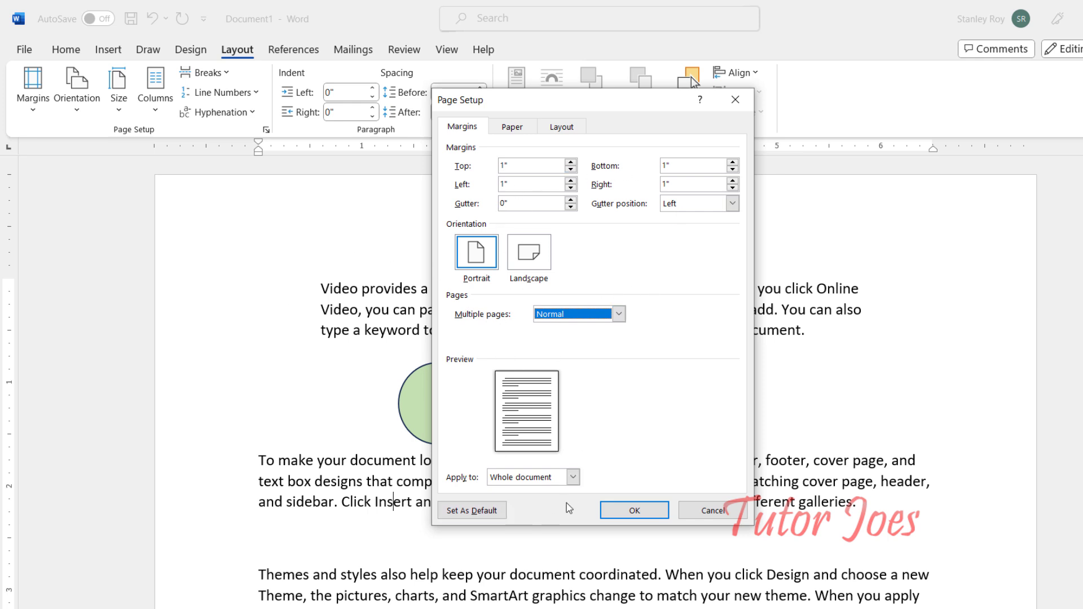
{"action": "left_click", "coordinate": [574, 478]}
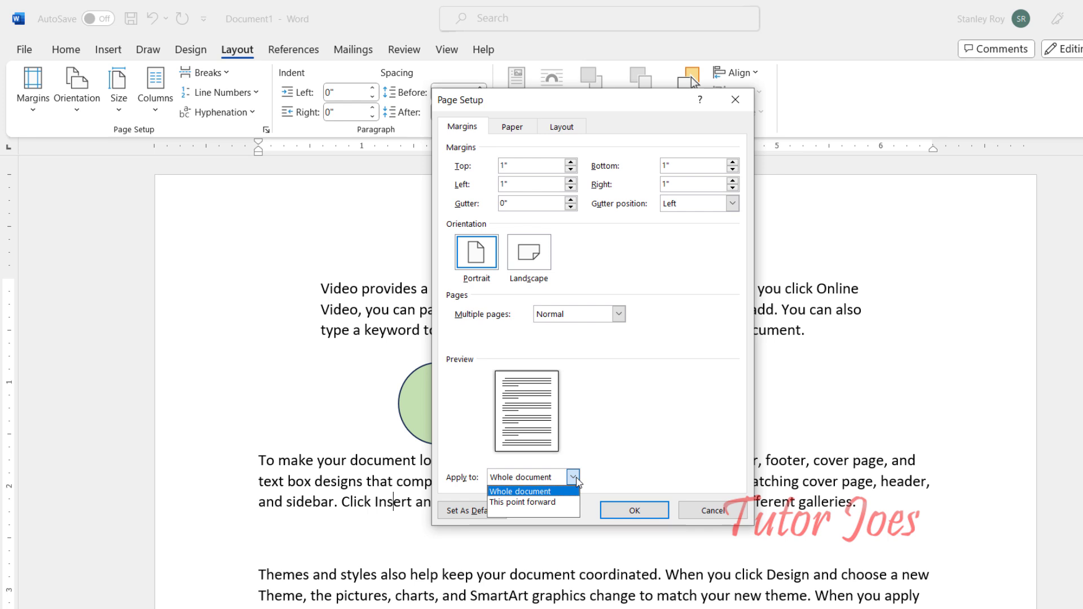
{"action": "left_click", "coordinate": [584, 422]}
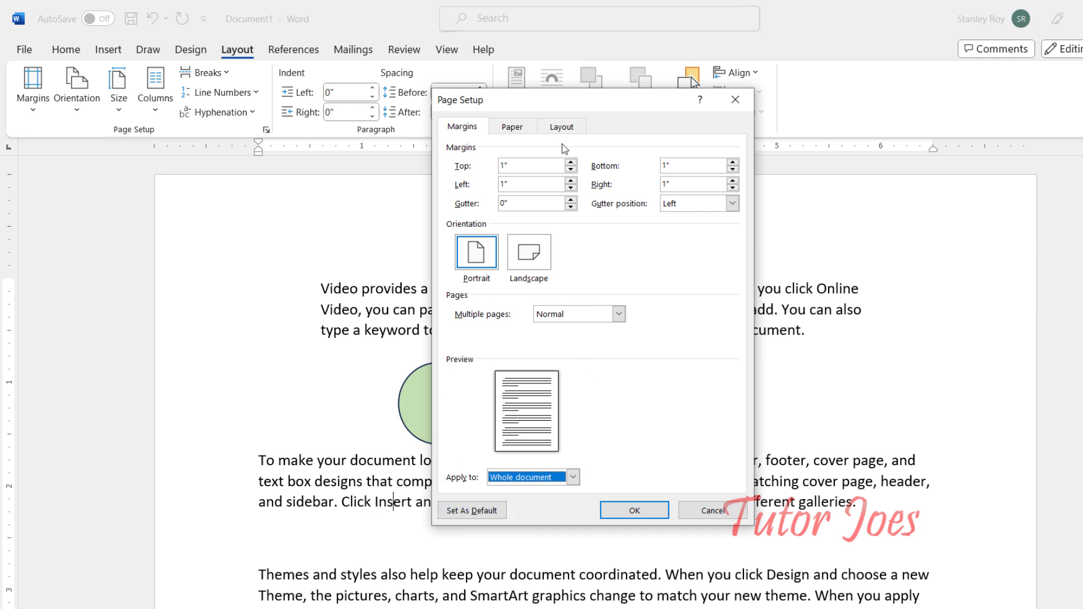
Step: Set the top margin to 2" and the left margin to 3.5" for the whole document
{"action": "left_click", "coordinate": [570, 162]}
{"action": "left_click", "coordinate": [571, 162]}
{"action": "left_click", "coordinate": [570, 162]}
{"action": "left_click", "coordinate": [571, 163]}
{"action": "left_click", "coordinate": [571, 163]}
{"action": "left_click", "coordinate": [571, 163]}
{"action": "left_click", "coordinate": [571, 163]}
{"action": "left_click", "coordinate": [570, 163]}
{"action": "left_click", "coordinate": [570, 163]}
{"action": "left_click", "coordinate": [571, 163]}
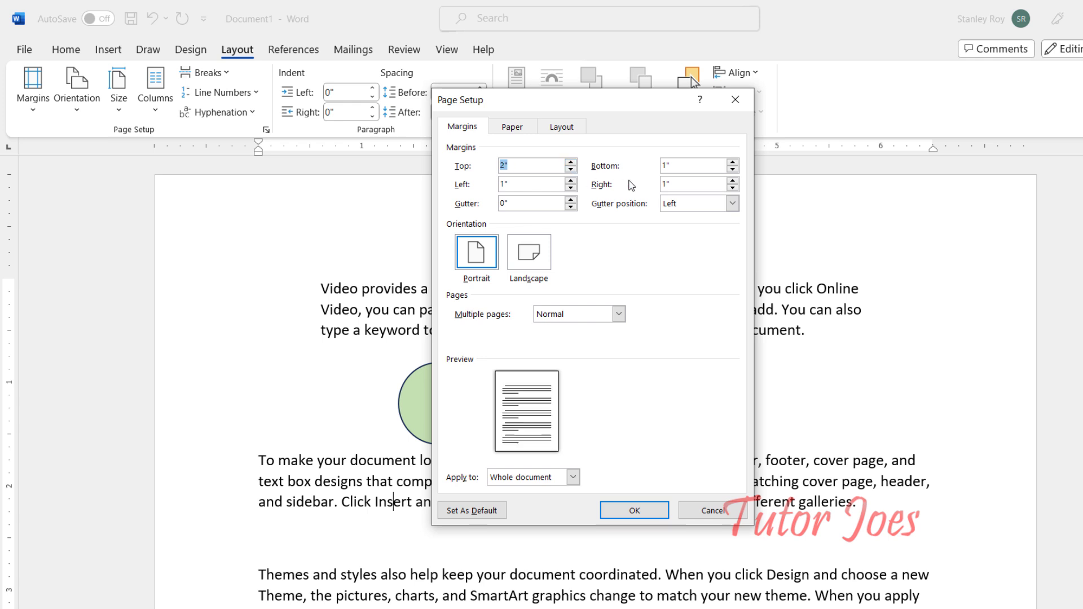
{"action": "left_click", "coordinate": [570, 180]}
{"action": "left_click", "coordinate": [571, 181]}
{"action": "left_click", "coordinate": [572, 180]}
{"action": "left_click", "coordinate": [571, 180]}
{"action": "left_click", "coordinate": [572, 181]}
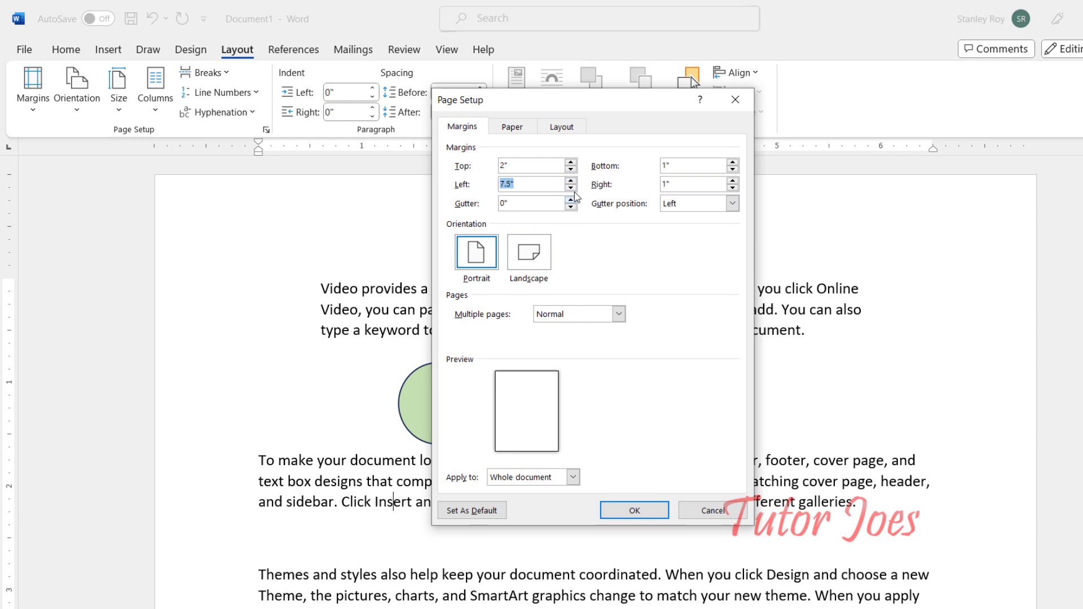
{"action": "left_click_drag", "start_coordinate": [507, 185], "coordinate": [497, 190]}
{"action": "type", "text": "3"}
{"action": "key", "text": "Return"}
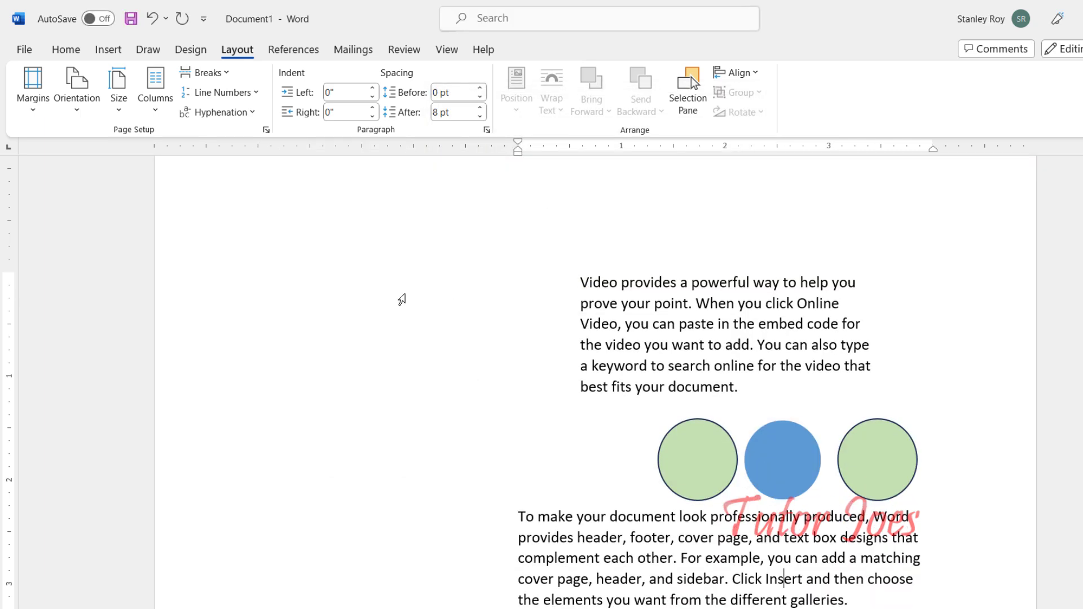
Step: Scroll through the document to review the effect of the new margins
{"action": "scroll", "coordinate": [401, 299], "scroll_direction": "down", "scroll_amount": 5}
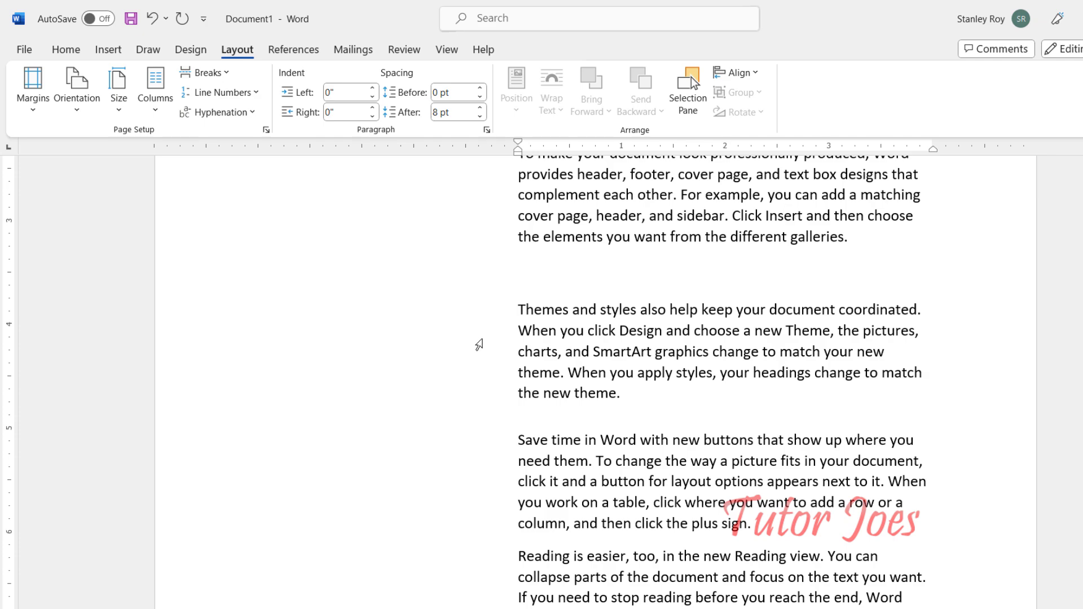
{"action": "scroll", "coordinate": [351, 317], "scroll_direction": "down", "scroll_amount": 4}
{"action": "scroll", "coordinate": [350, 315], "scroll_direction": "up", "scroll_amount": 7}
{"action": "scroll", "coordinate": [356, 312], "scroll_direction": "down", "scroll_amount": 2}
{"action": "scroll", "coordinate": [525, 299], "scroll_direction": "down", "scroll_amount": 6}
{"action": "scroll", "coordinate": [524, 300], "scroll_direction": "up", "scroll_amount": 6}
{"action": "scroll", "coordinate": [533, 296], "scroll_direction": "down", "scroll_amount": 10}
{"action": "scroll", "coordinate": [540, 293], "scroll_direction": "up", "scroll_amount": 6}
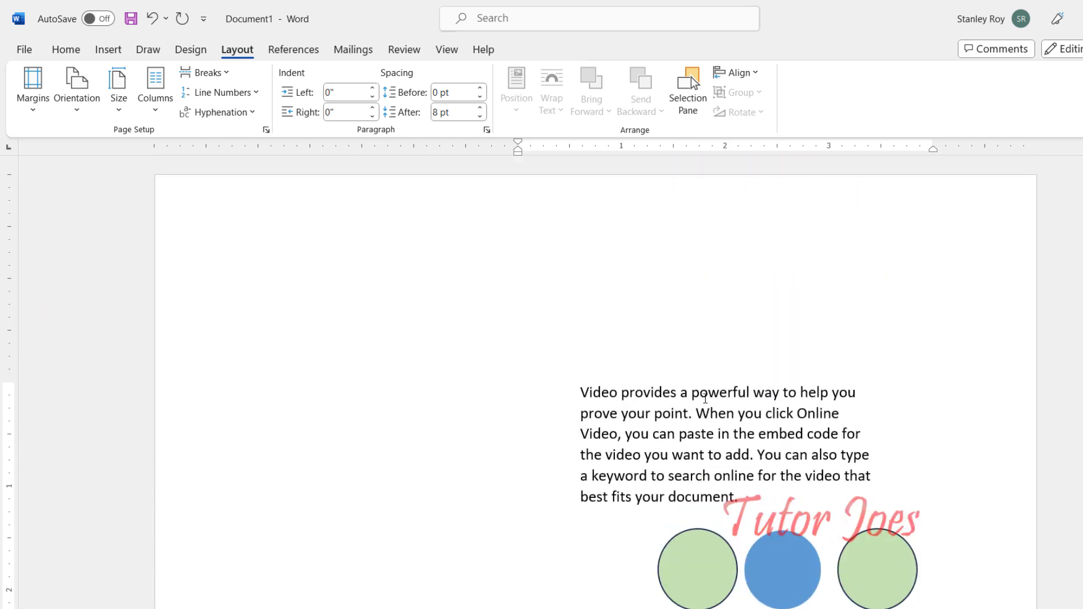
Step: Undo the margin change
{"action": "key", "text": "ctrl+z"}
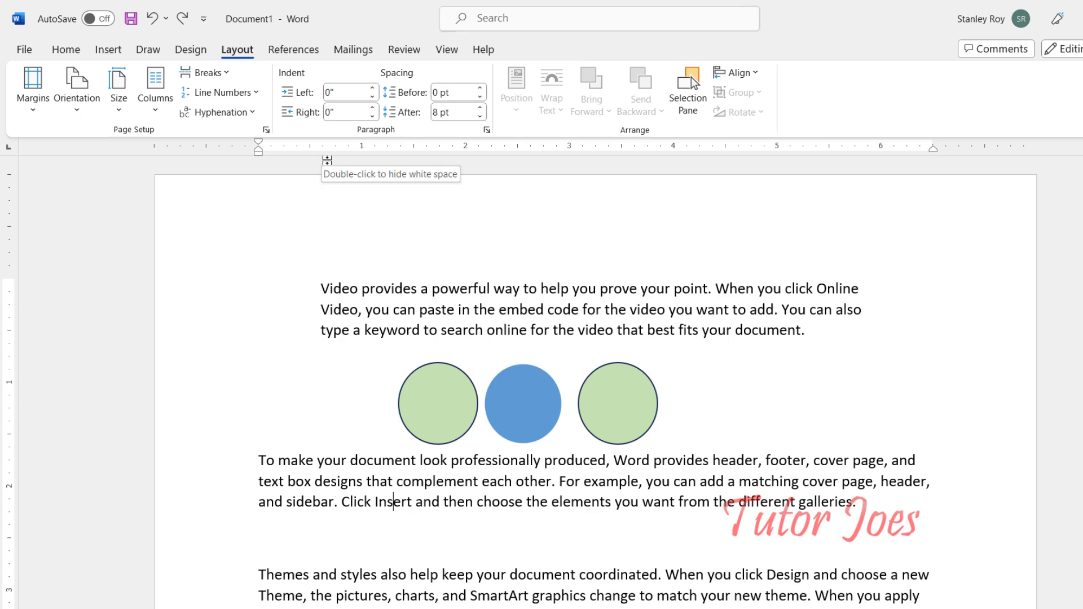
{"action": "scroll", "coordinate": [348, 374], "scroll_direction": "down", "scroll_amount": 5}
{"action": "scroll", "coordinate": [348, 374], "scroll_direction": "down", "scroll_amount": 6}
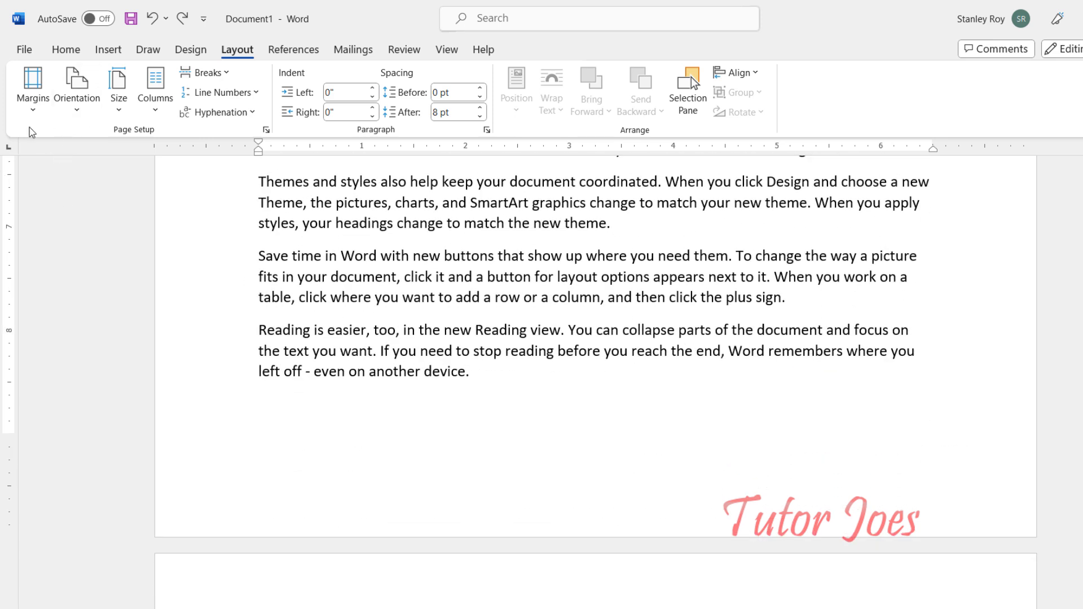
Step: Switch the page orientation to Landscape and then back to Portrait
{"action": "left_click", "coordinate": [33, 87]}
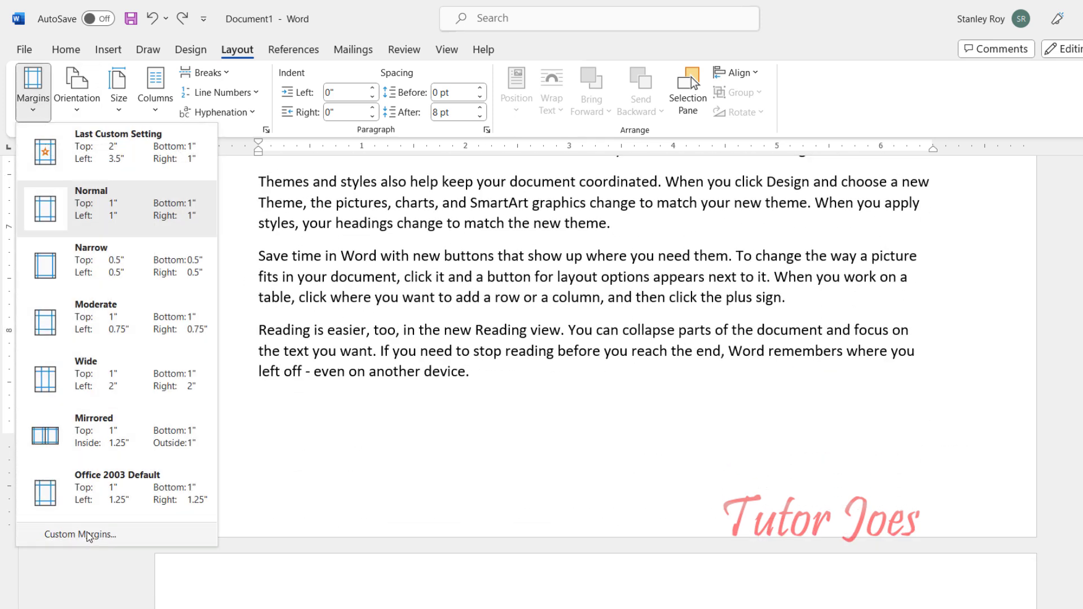
{"action": "left_click", "coordinate": [81, 106]}
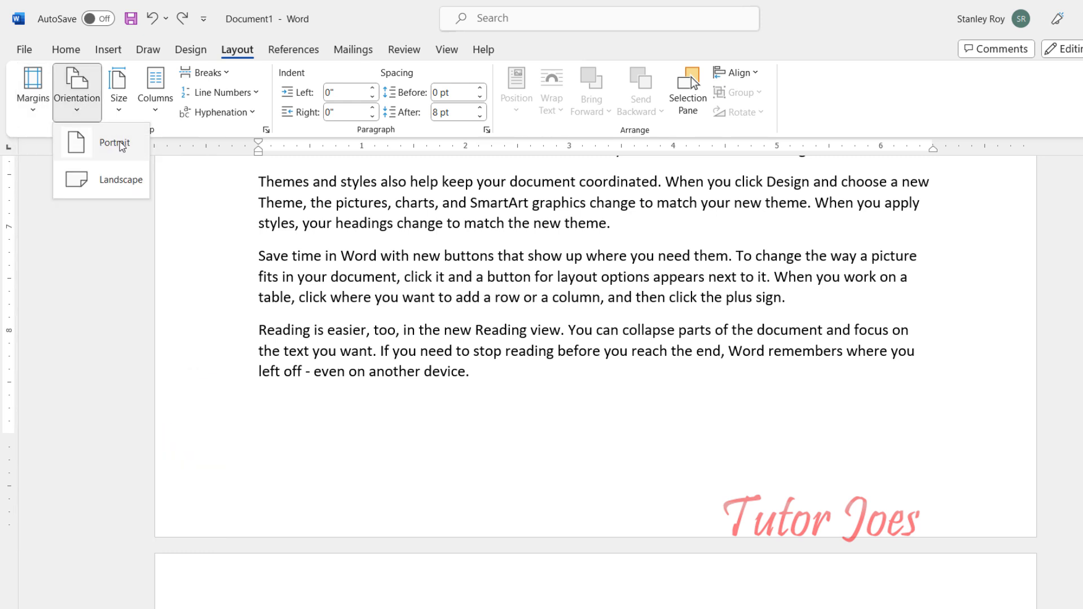
{"action": "left_click", "coordinate": [118, 180]}
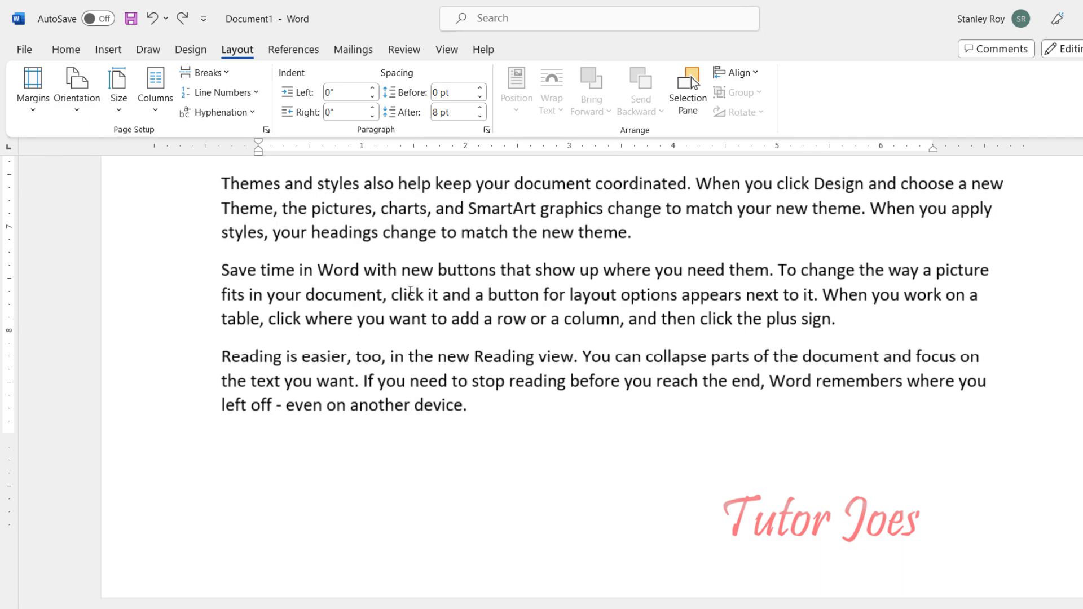
{"action": "scroll", "coordinate": [411, 293], "scroll_direction": "down", "scroll_amount": 8, "text": "ctrl"}
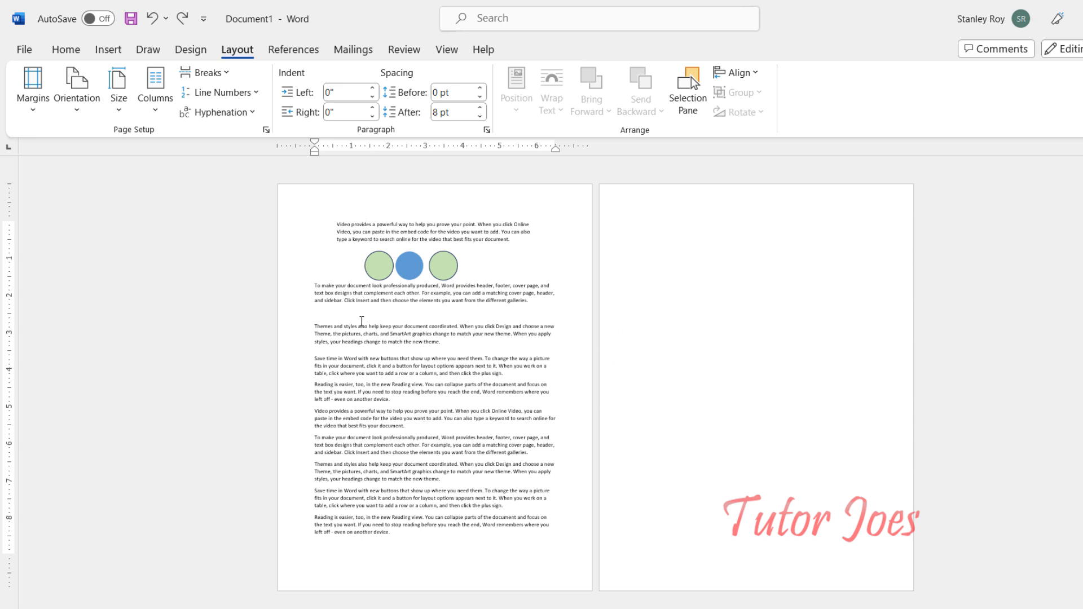
{"action": "left_click", "coordinate": [76, 90]}
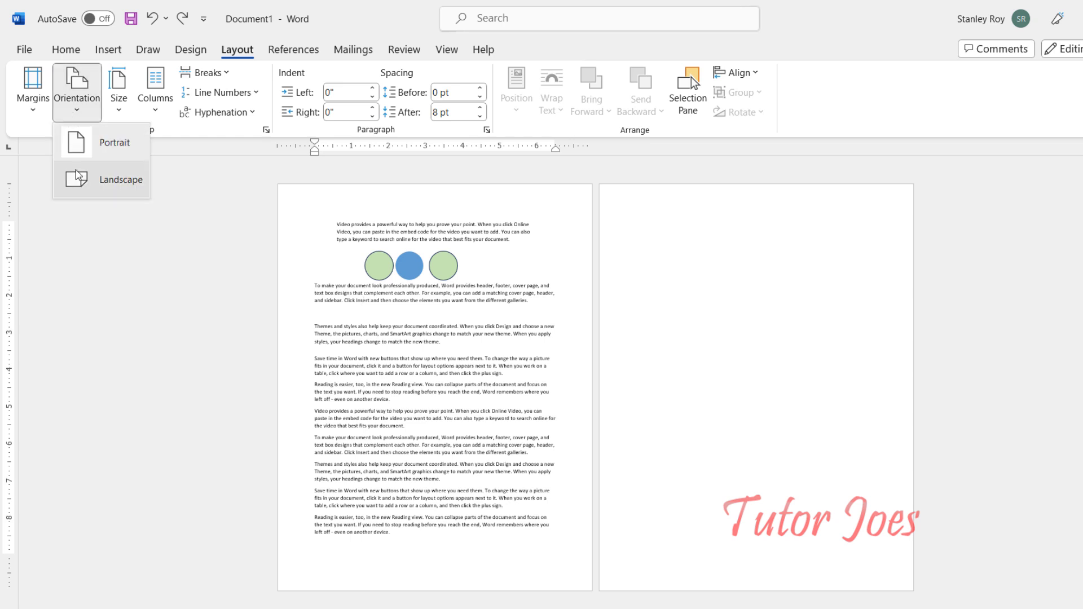
{"action": "left_click", "coordinate": [108, 180]}
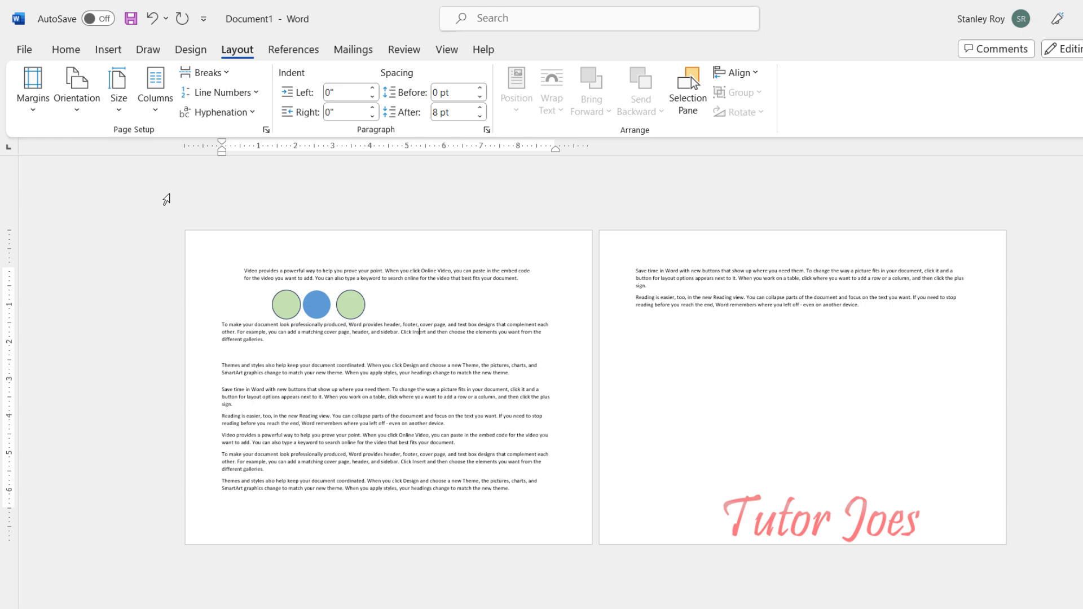
{"action": "left_click", "coordinate": [80, 116]}
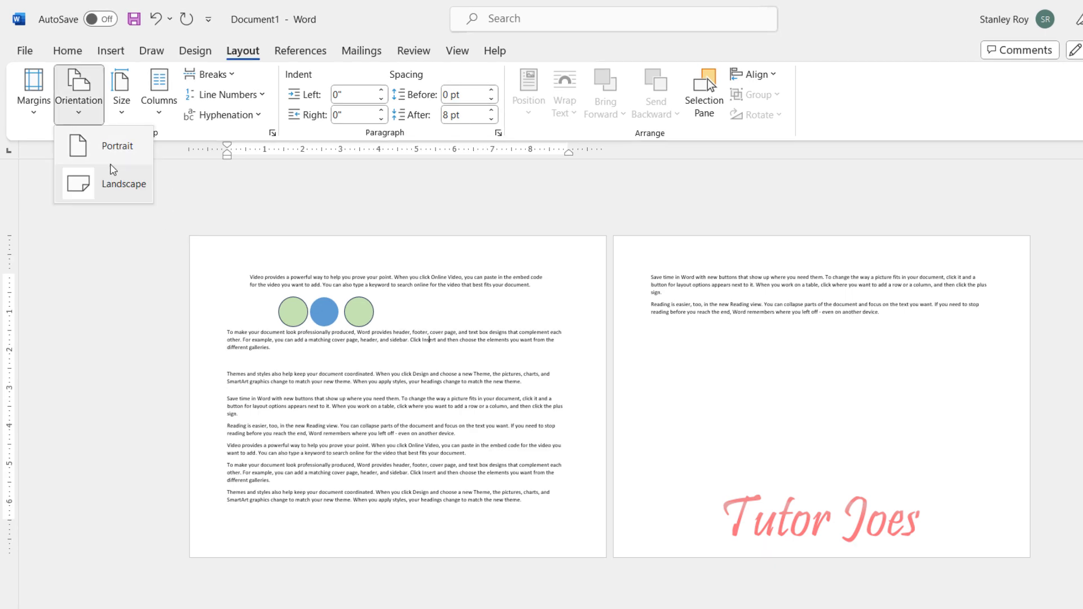
{"action": "left_click", "coordinate": [119, 144]}
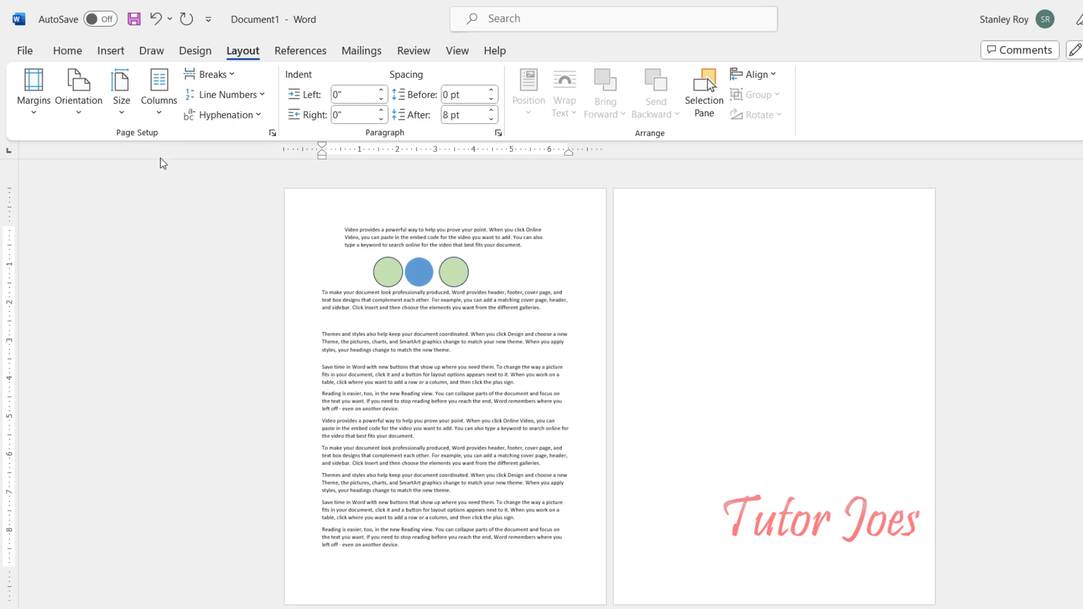
Step: Open the full paper size settings and switch the paper size to Custom size
{"action": "left_click", "coordinate": [120, 117]}
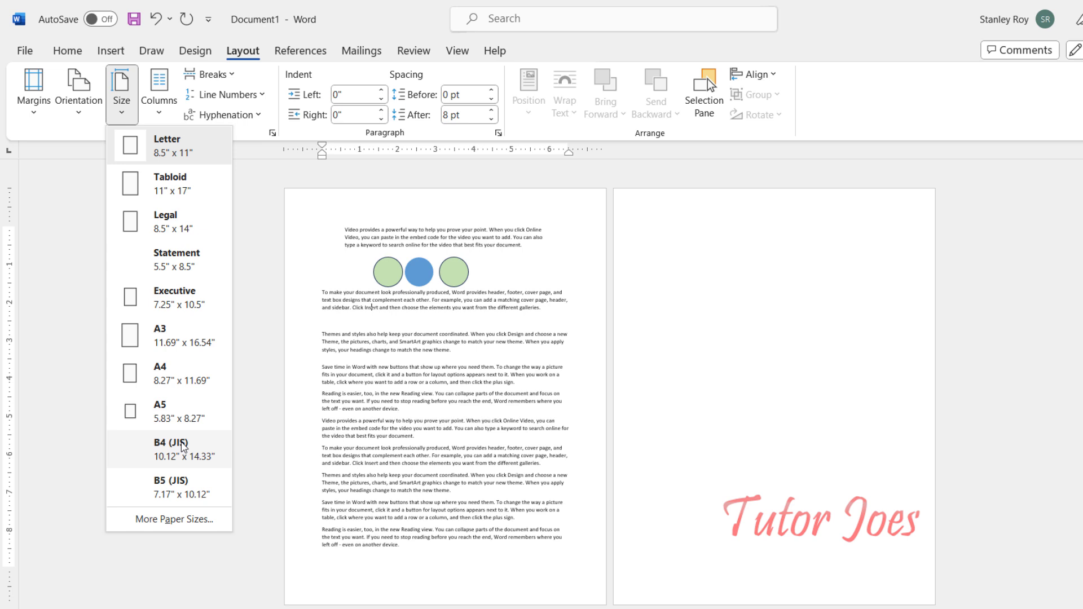
{"action": "left_click", "coordinate": [210, 521]}
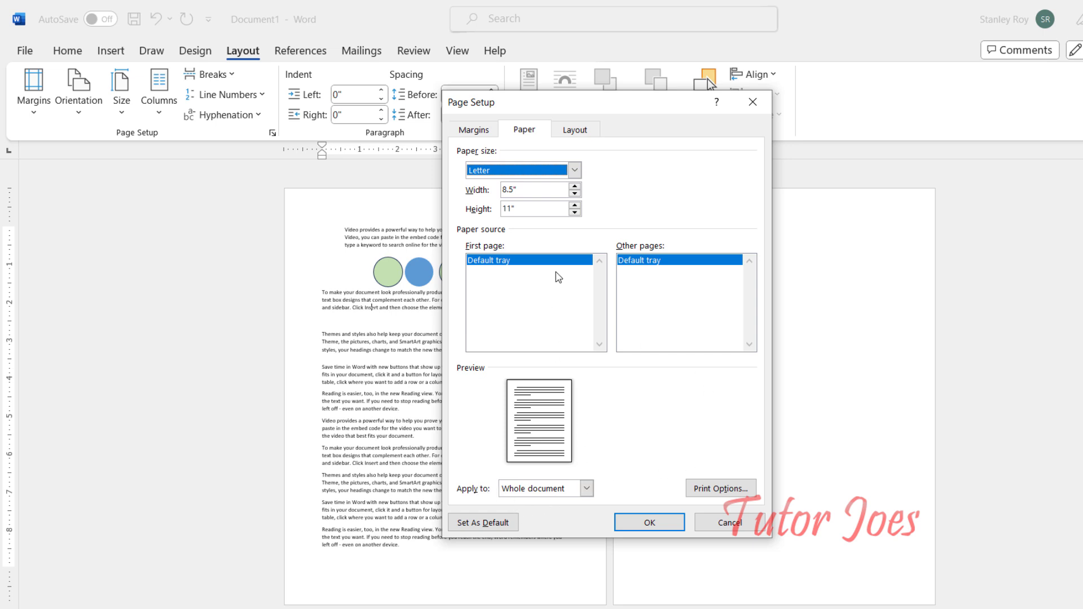
{"action": "left_click", "coordinate": [575, 171]}
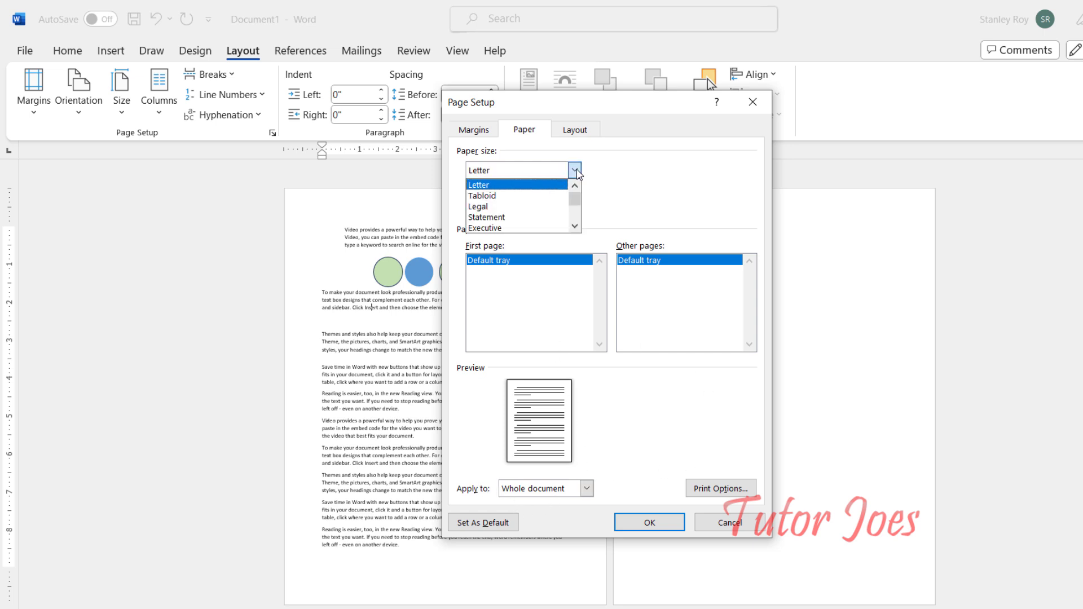
{"action": "scroll", "coordinate": [501, 218], "scroll_direction": "down", "scroll_amount": 2}
{"action": "scroll", "coordinate": [500, 217], "scroll_direction": "down", "scroll_amount": 2}
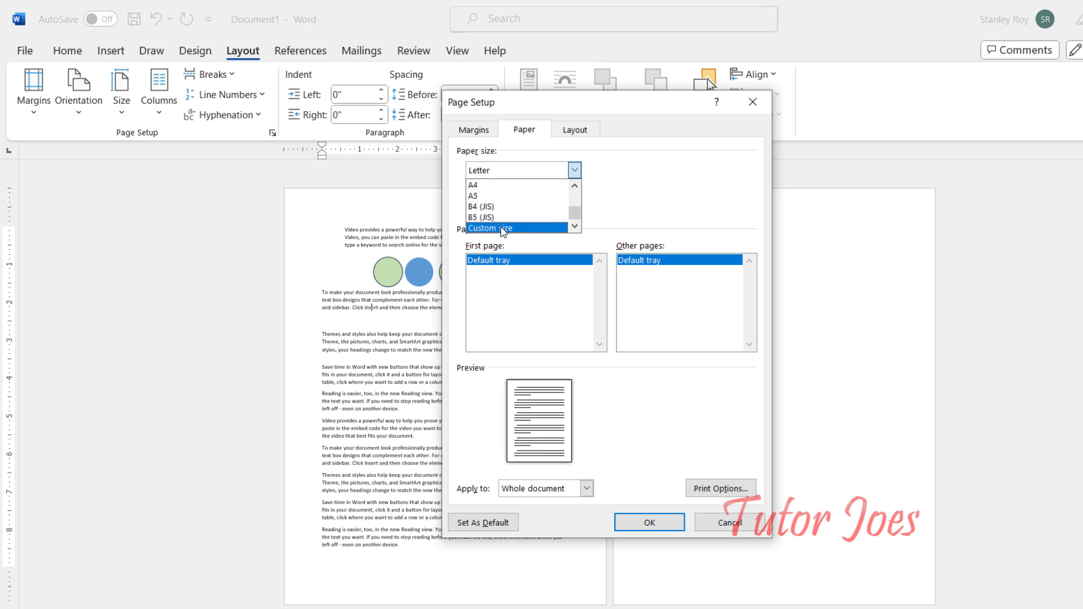
{"action": "left_click", "coordinate": [502, 228]}
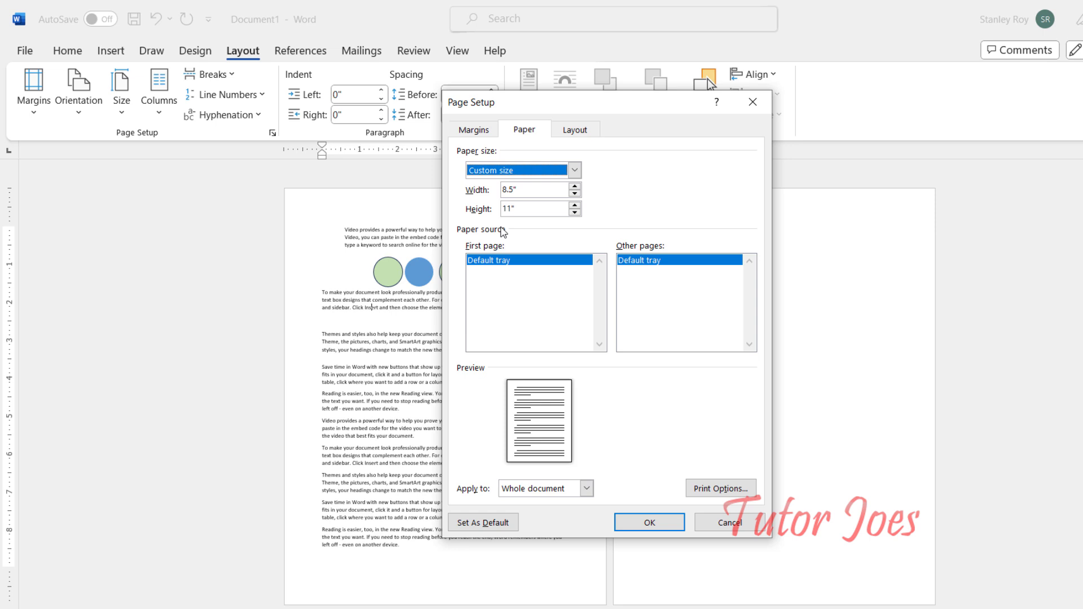
Step: Set the custom paper width to 10.7" and height to 13.4", fix the margins, and apply it
{"action": "left_click", "coordinate": [575, 186]}
{"action": "left_click", "coordinate": [575, 185]}
{"action": "left_click", "coordinate": [575, 205]}
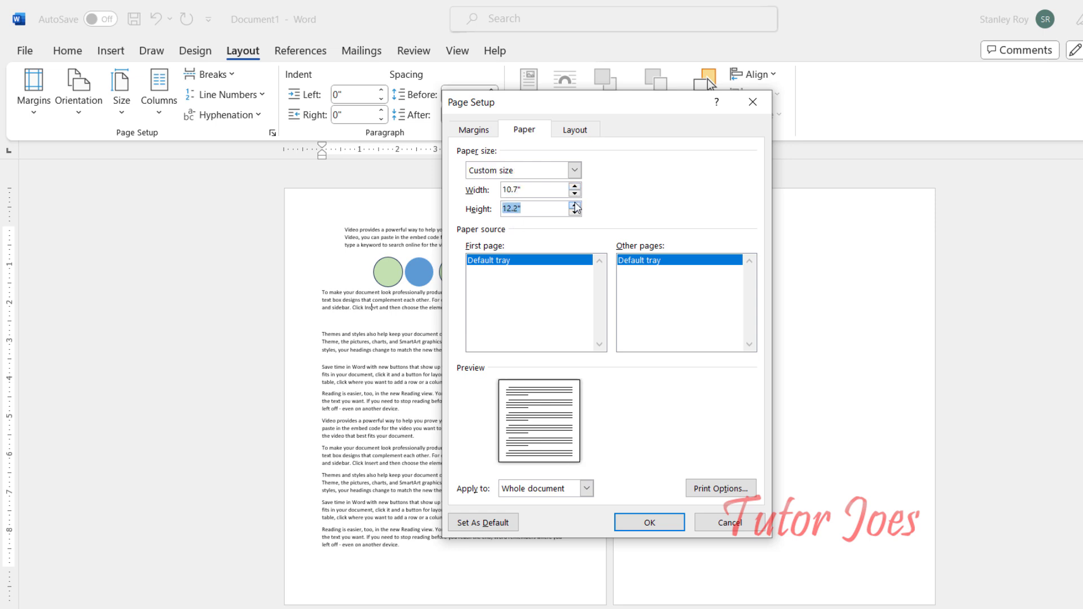
{"action": "left_click", "coordinate": [574, 205]}
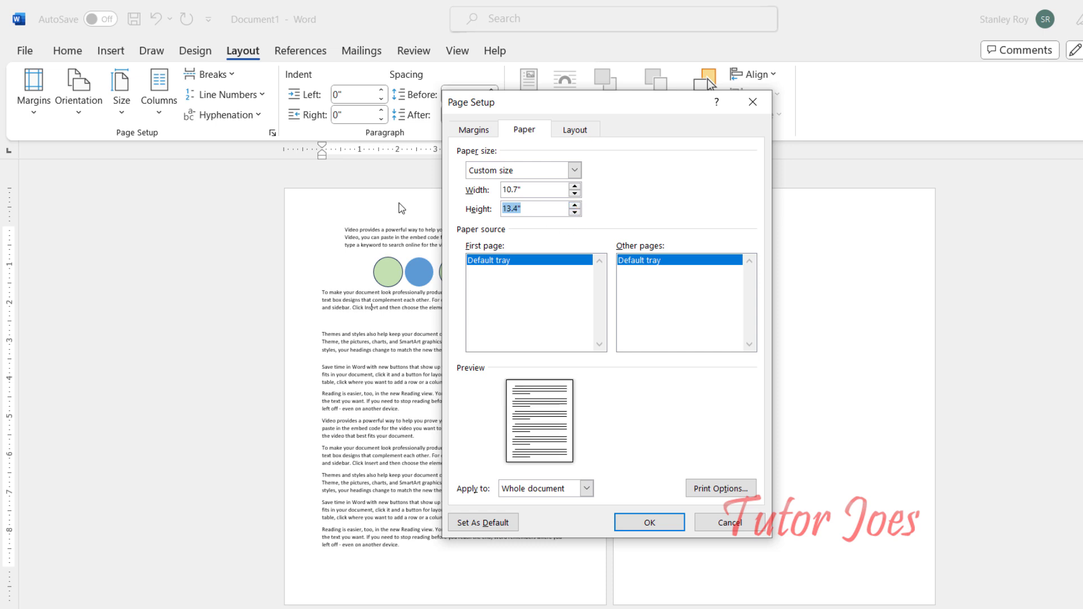
{"action": "left_click", "coordinate": [680, 524]}
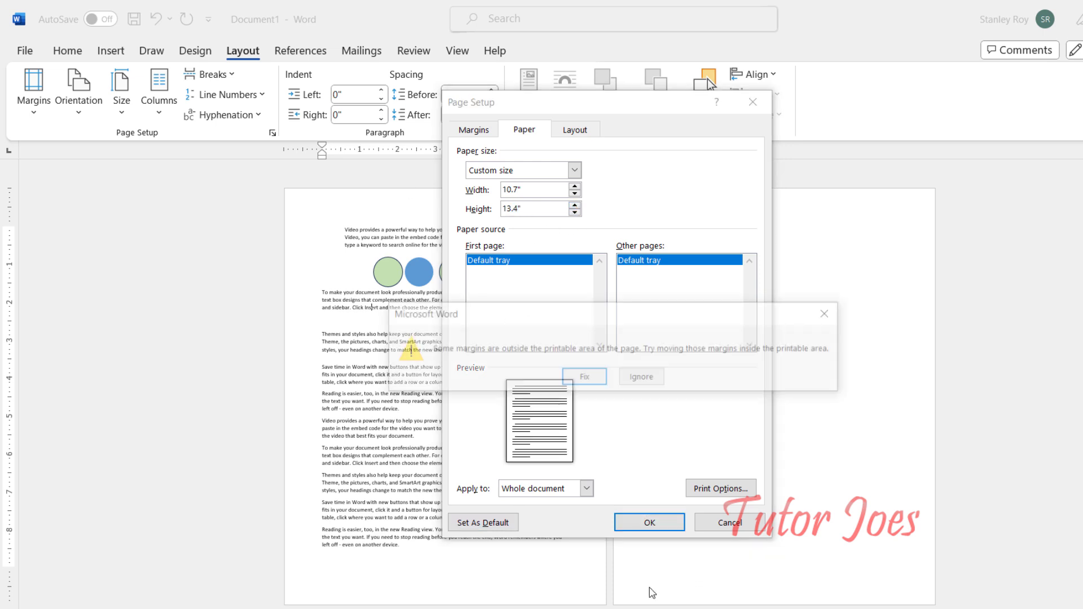
{"action": "left_click", "coordinate": [583, 377]}
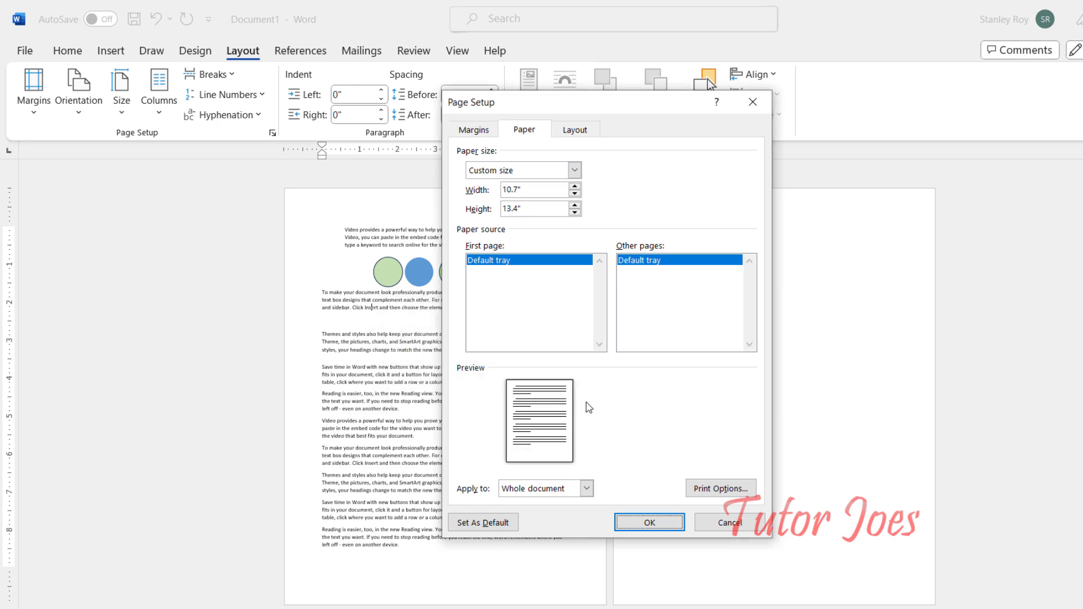
{"action": "left_click", "coordinate": [632, 528]}
Step: Change the paper size to A4
{"action": "scroll", "coordinate": [476, 485], "scroll_direction": "up", "scroll_amount": 2}
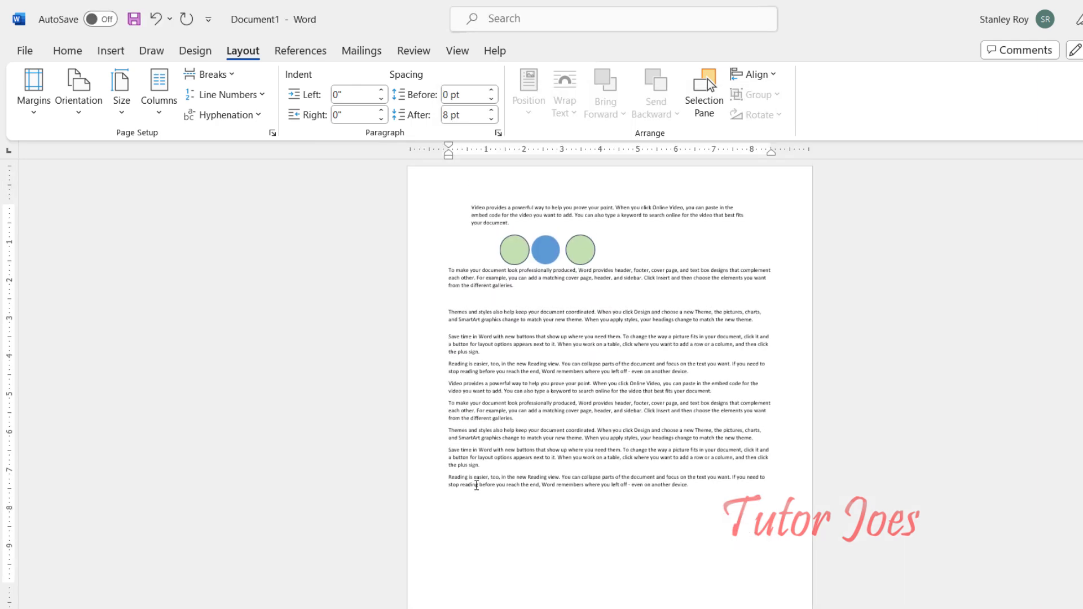
{"action": "scroll", "coordinate": [499, 538], "scroll_direction": "down", "scroll_amount": 2}
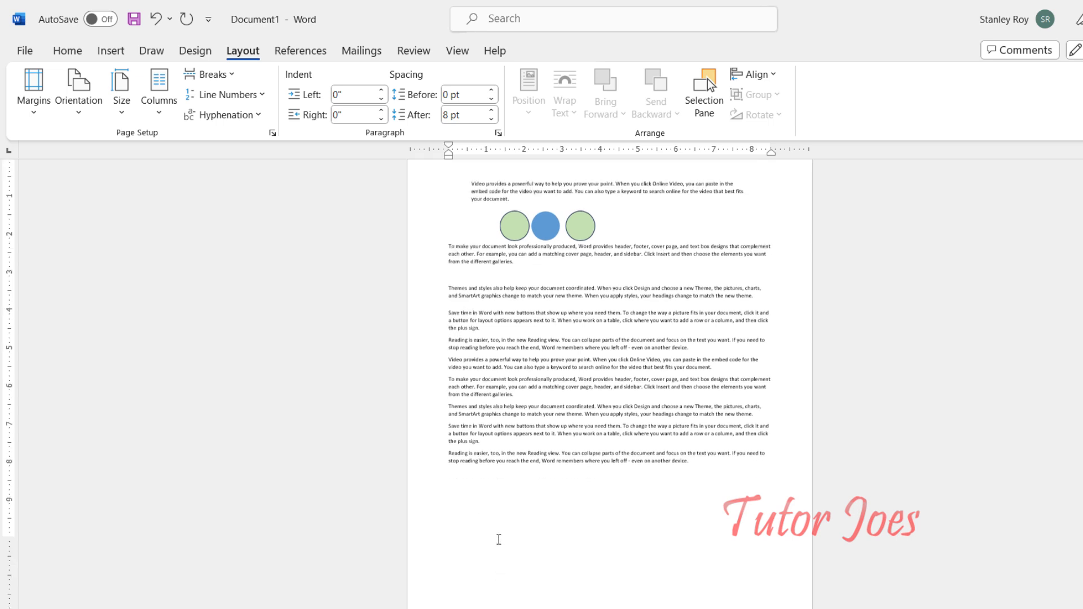
{"action": "scroll", "coordinate": [498, 538], "scroll_direction": "up", "scroll_amount": 2}
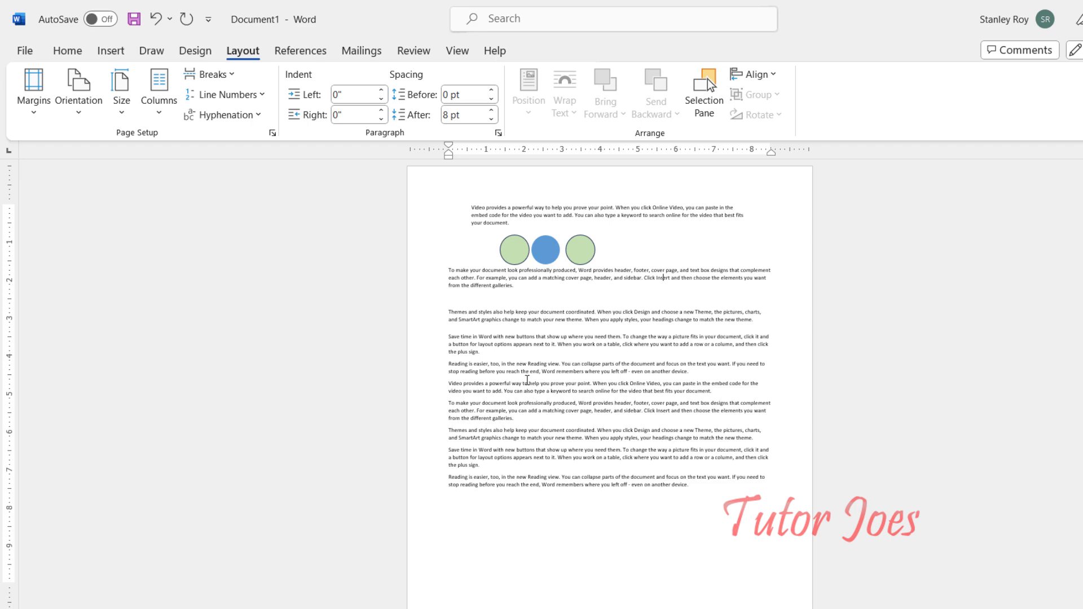
{"action": "left_click", "coordinate": [122, 107]}
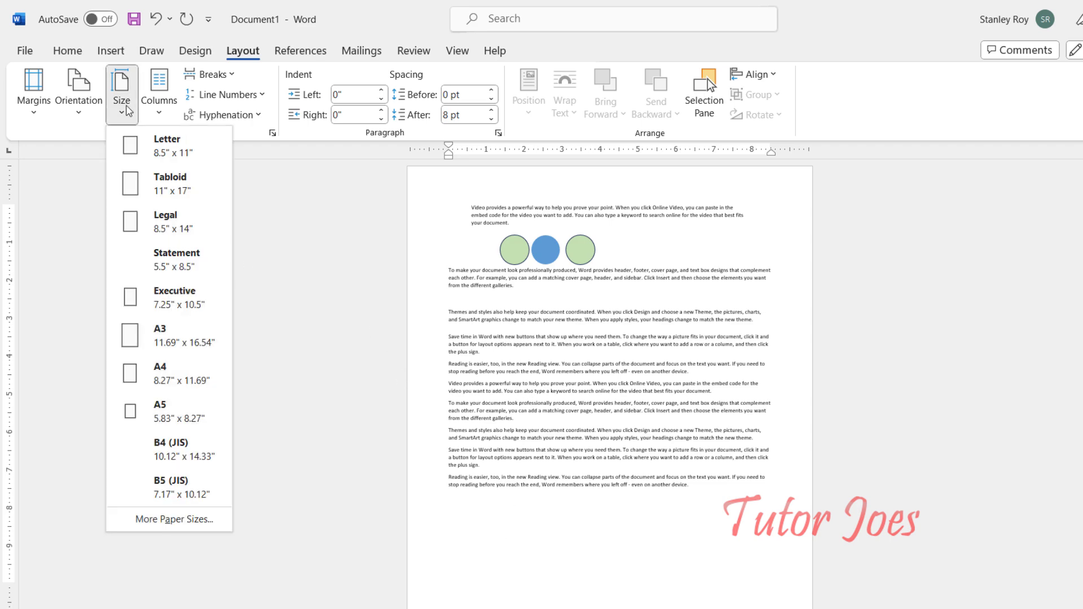
{"action": "left_click", "coordinate": [169, 378]}
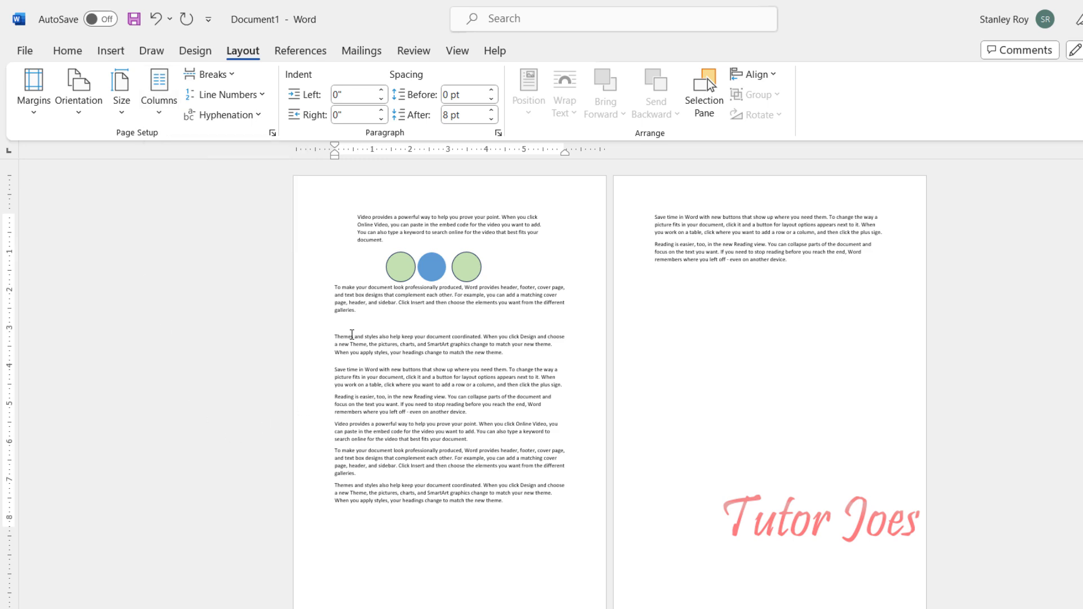
Step: Select all three circle shapes and delete them
{"action": "left_click", "coordinate": [401, 266]}
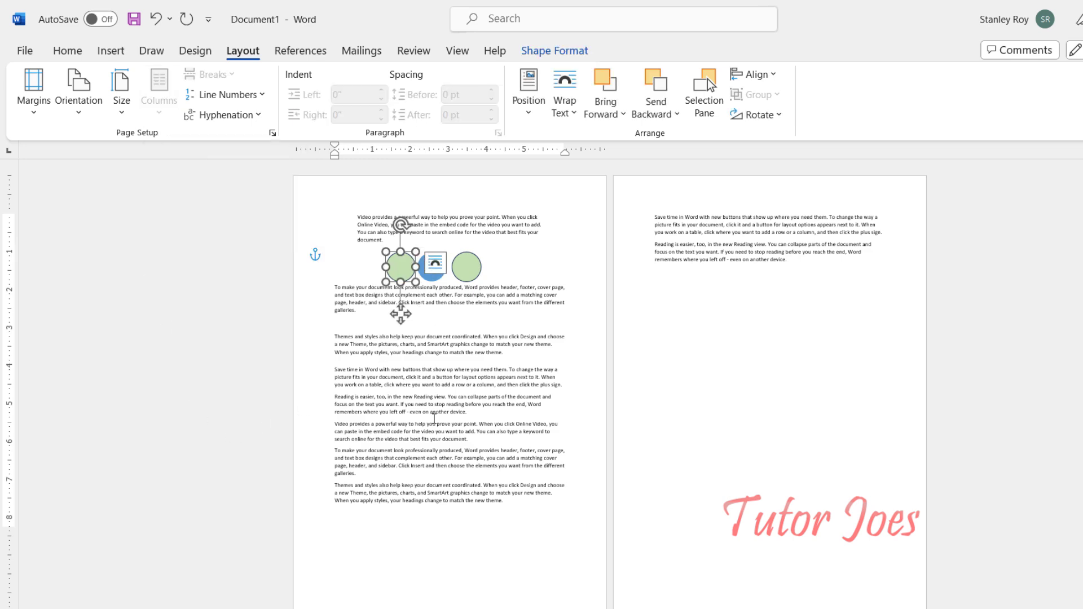
{"action": "scroll", "coordinate": [417, 390], "scroll_direction": "up", "scroll_amount": 9}
{"action": "left_click", "coordinate": [557, 294], "text": "shift"}
{"action": "left_click", "coordinate": [690, 302], "text": "shift"}
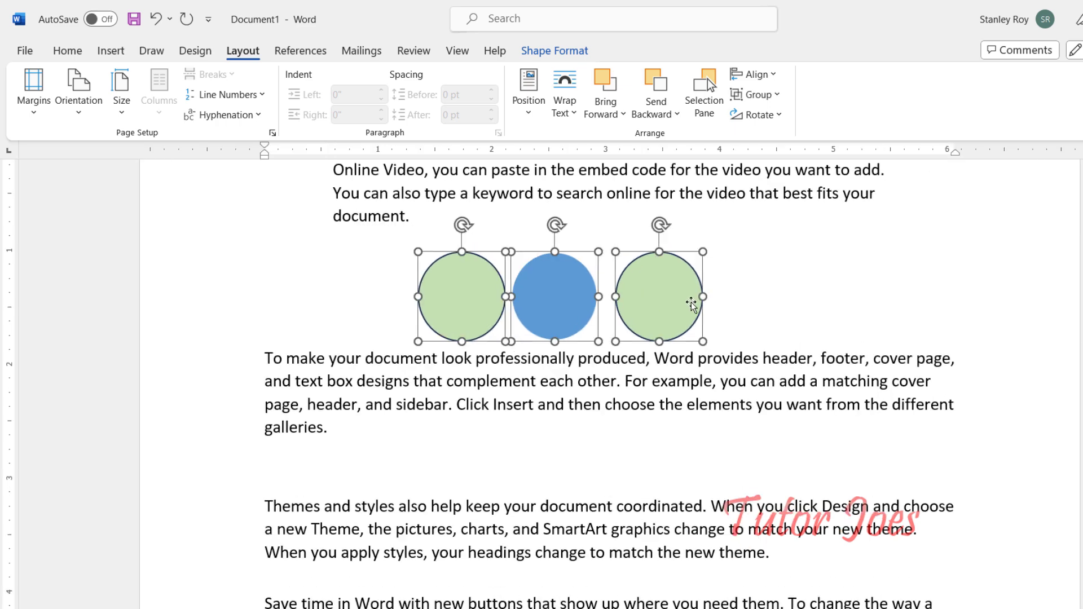
{"action": "key", "text": "Delete"}
Step: Select the first paragraph and the empty space below it, and delete them
{"action": "scroll", "coordinate": [369, 425], "scroll_direction": "up", "scroll_amount": 3}
{"action": "left_click_drag", "start_coordinate": [369, 426], "coordinate": [260, 296]}
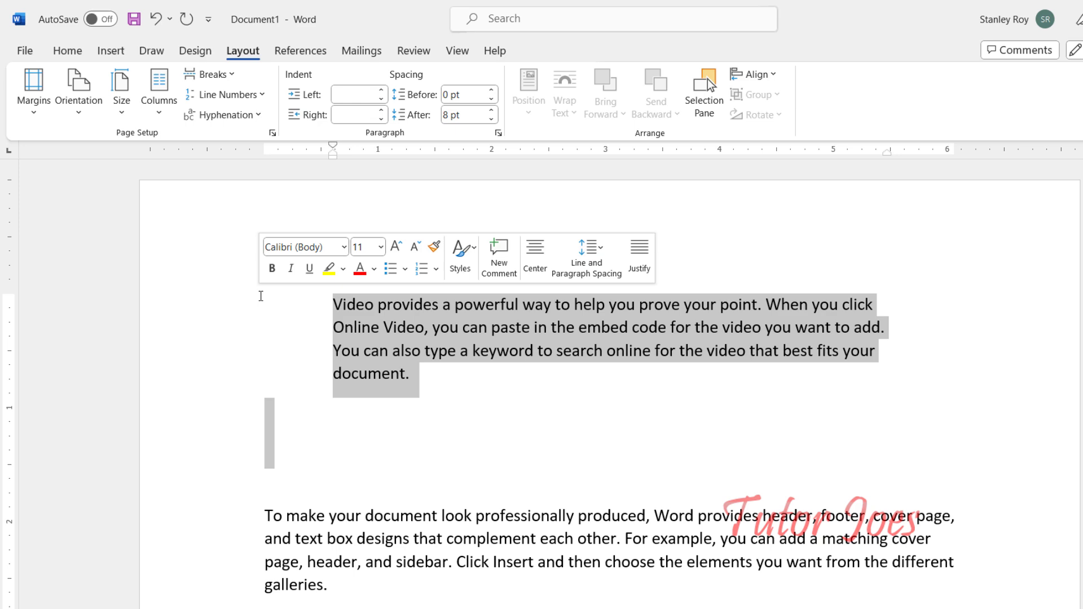
{"action": "key", "text": "Delete"}
Step: Paste the copied text at the end of the document to add more content
{"action": "scroll", "coordinate": [261, 296], "scroll_direction": "down", "scroll_amount": 3}
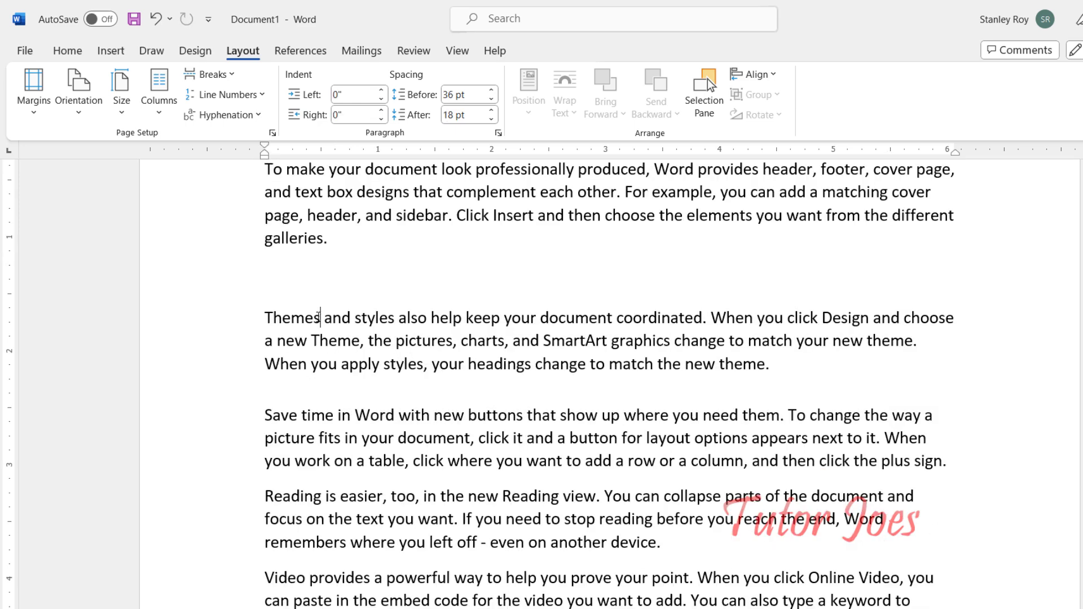
{"action": "key", "text": "ctrl+a"}
{"action": "left_click", "coordinate": [275, 267]}
{"action": "double_click", "coordinate": [268, 259]}
{"action": "scroll", "coordinate": [289, 346], "scroll_direction": "down", "scroll_amount": 20}
{"action": "left_click", "coordinate": [288, 347]}
{"action": "scroll", "coordinate": [289, 347], "scroll_direction": "up", "scroll_amount": 12}
{"action": "key", "text": "ctrl+v"}
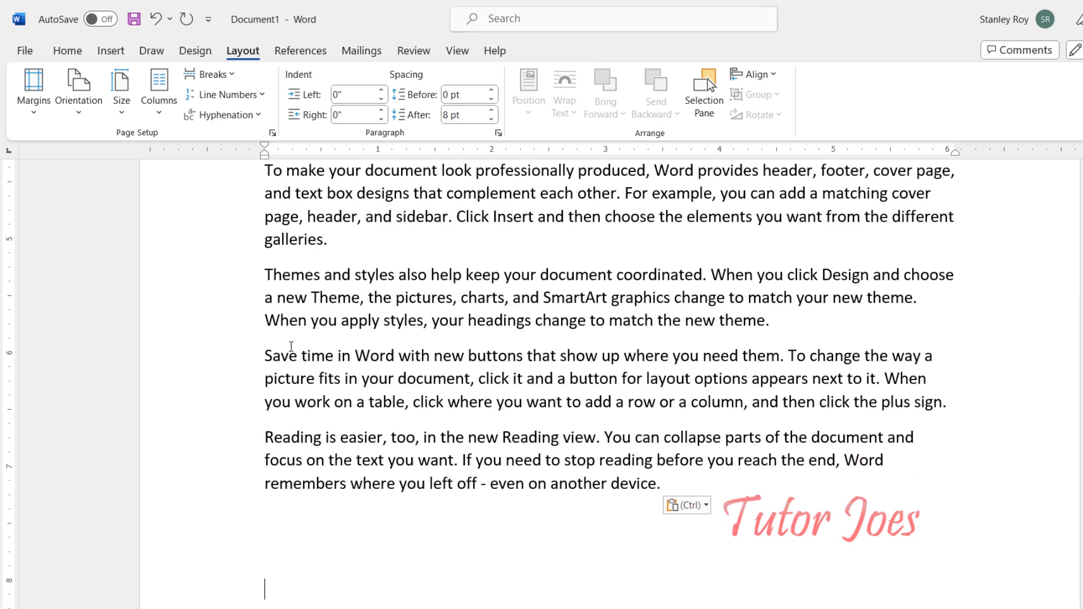
Step: Apply a preset page margin setting to the document
{"action": "scroll", "coordinate": [290, 346], "scroll_direction": "up", "scroll_amount": 15}
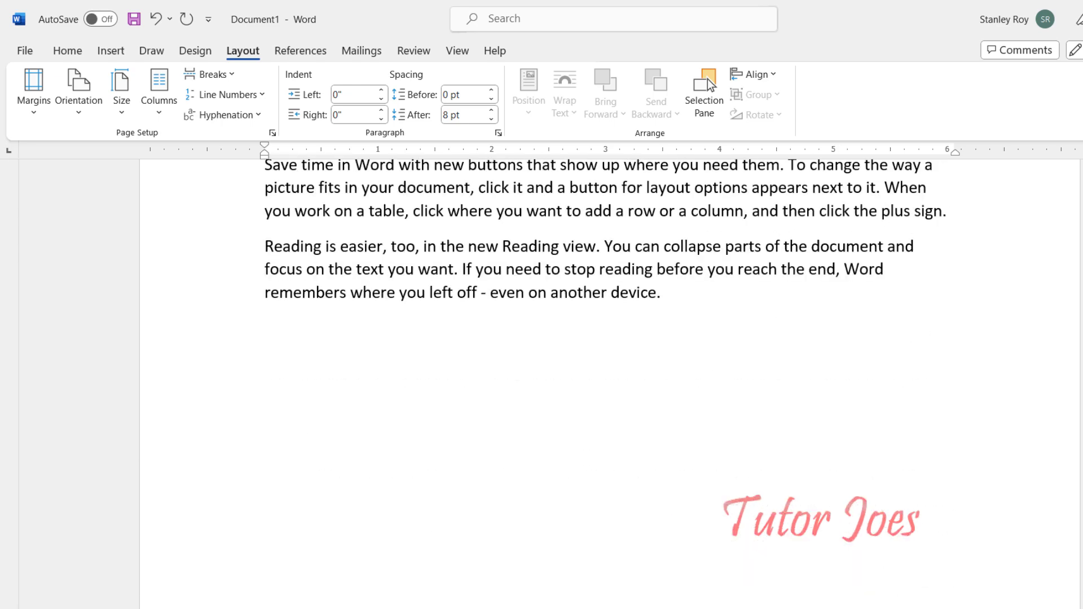
{"action": "scroll", "coordinate": [466, 391], "scroll_direction": "up", "scroll_amount": 10}
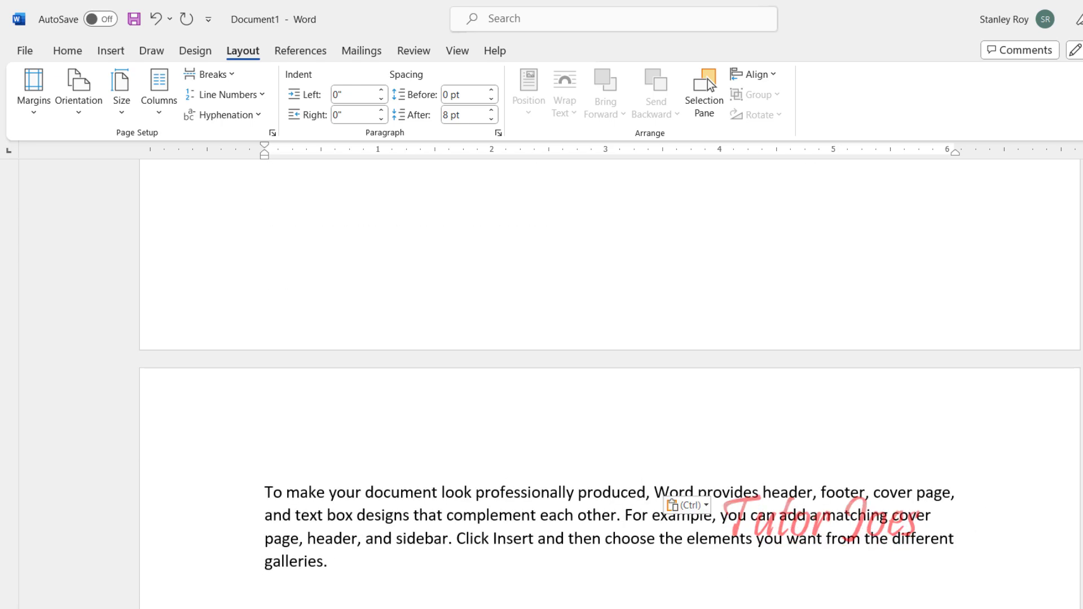
{"action": "scroll", "coordinate": [466, 391], "scroll_direction": "up", "scroll_amount": 10}
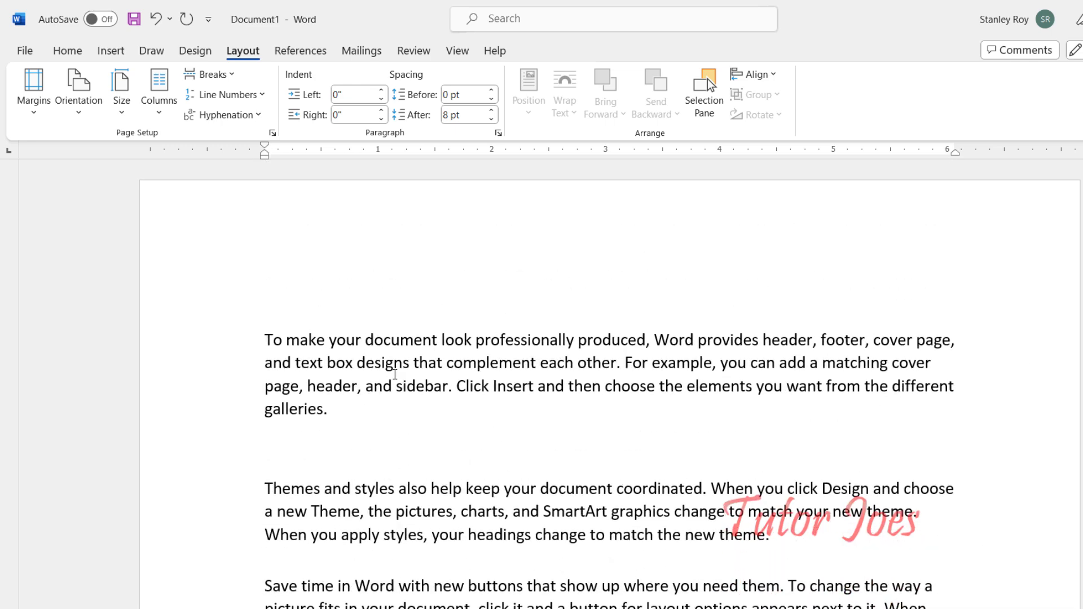
{"action": "scroll", "coordinate": [415, 392], "scroll_direction": "down", "scroll_amount": 5, "text": "ctrl"}
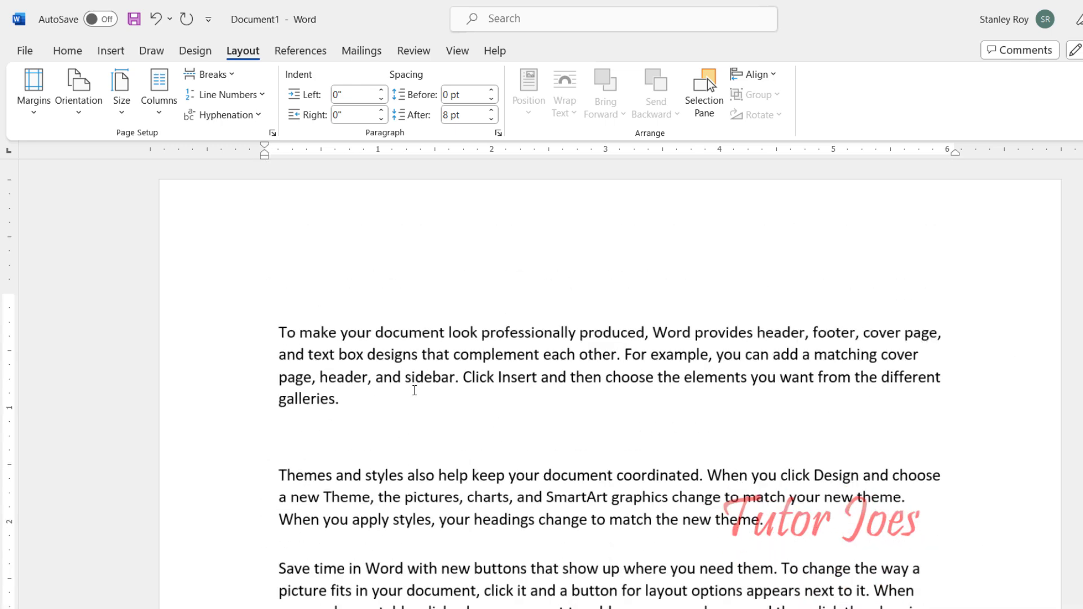
{"action": "scroll", "coordinate": [414, 390], "scroll_direction": "down", "scroll_amount": 4, "text": "ctrl"}
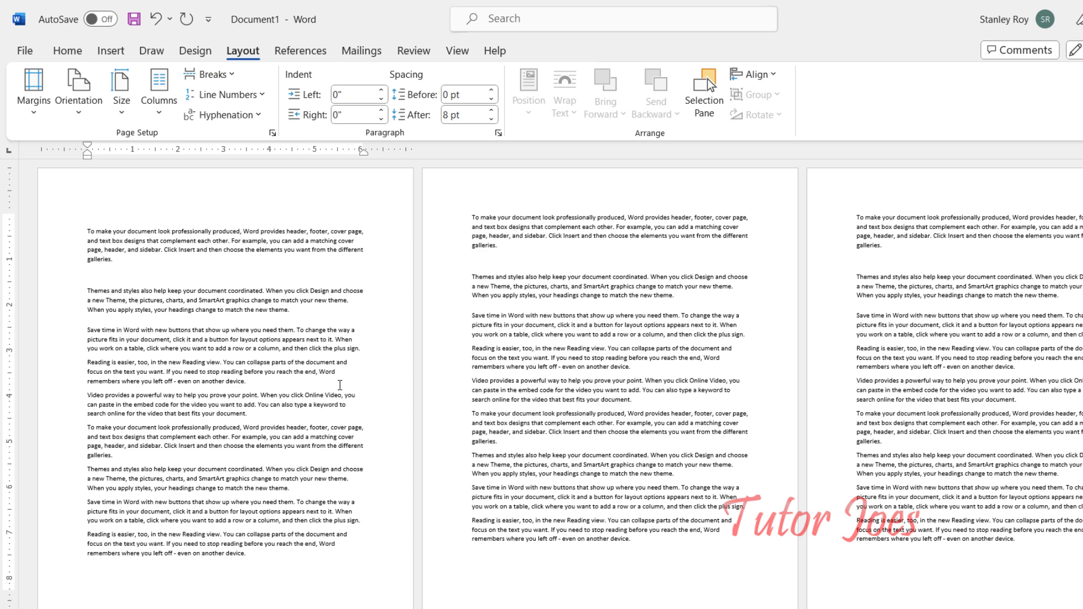
{"action": "left_click", "coordinate": [34, 91]}
{"action": "left_click", "coordinate": [95, 216]}
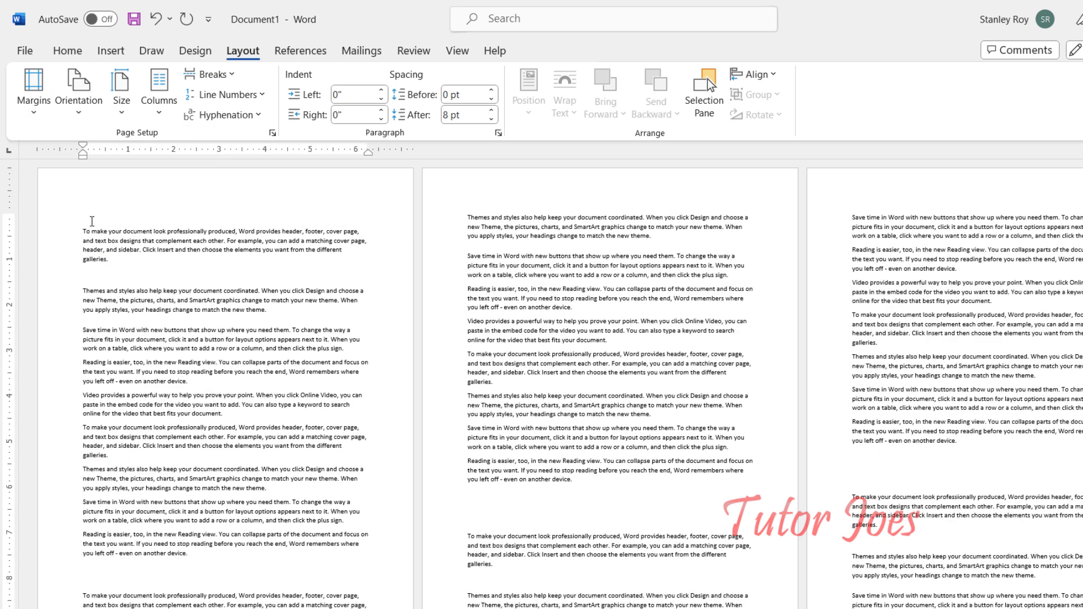
Step: Split the document text into two columns
{"action": "scroll", "coordinate": [184, 438], "scroll_direction": "down", "scroll_amount": 3}
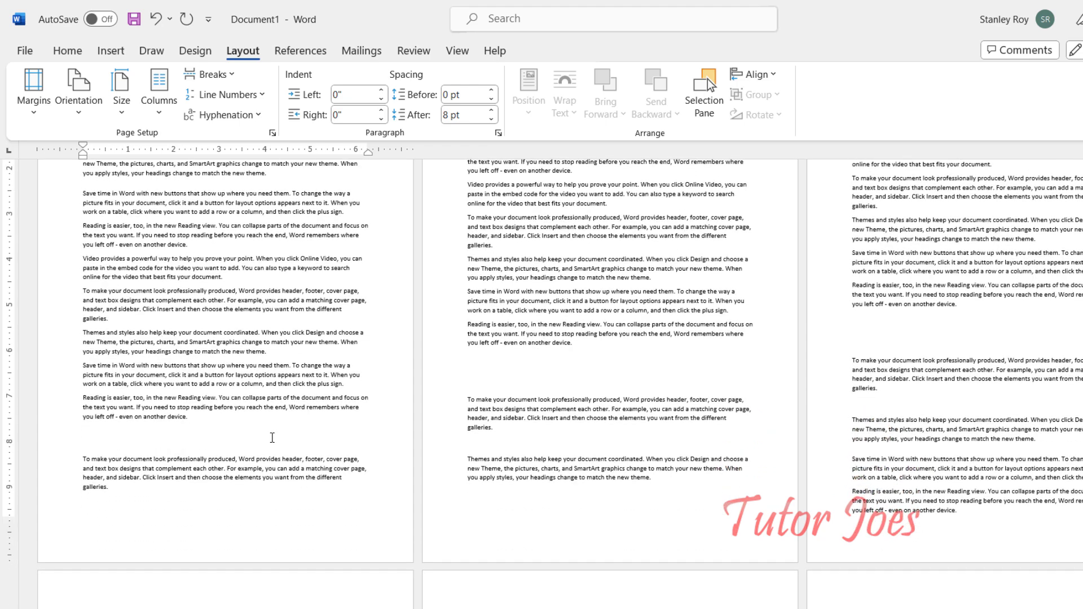
{"action": "scroll", "coordinate": [308, 446], "scroll_direction": "down", "scroll_amount": 9}
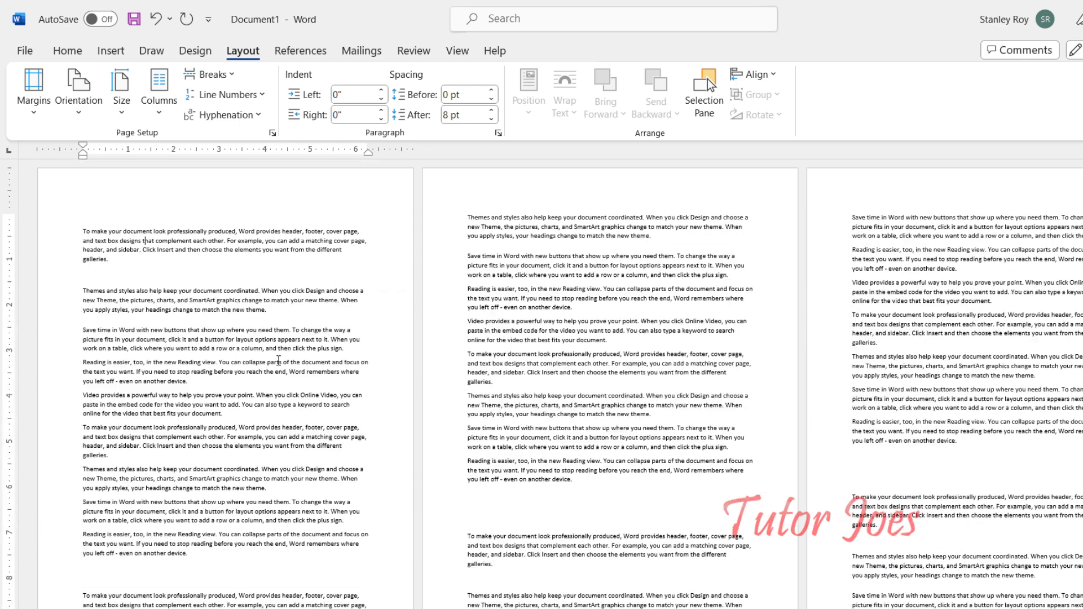
{"action": "left_click", "coordinate": [159, 88]}
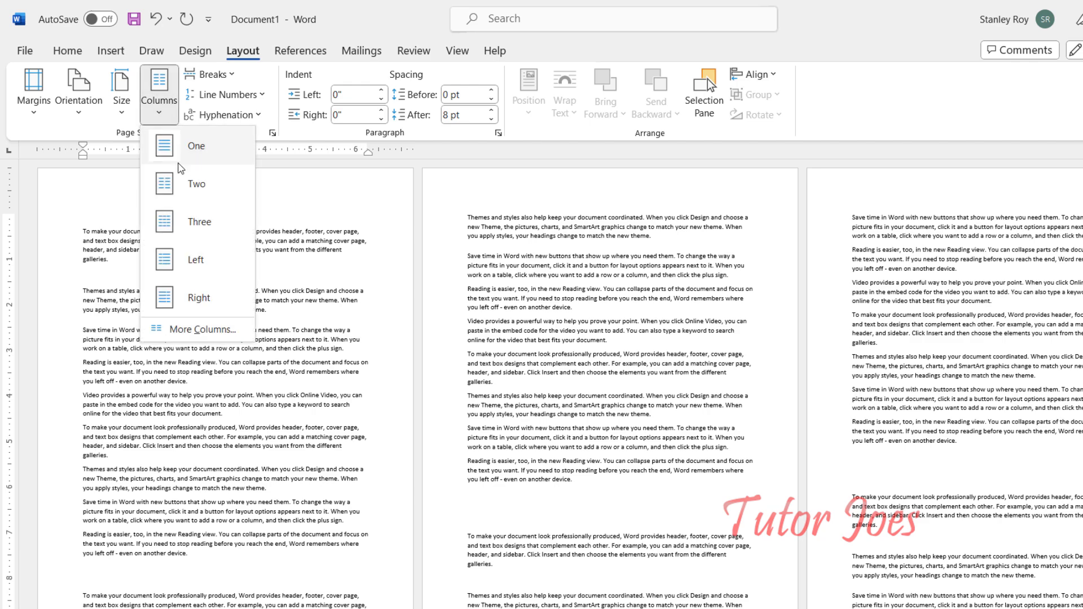
{"action": "left_click", "coordinate": [192, 184]}
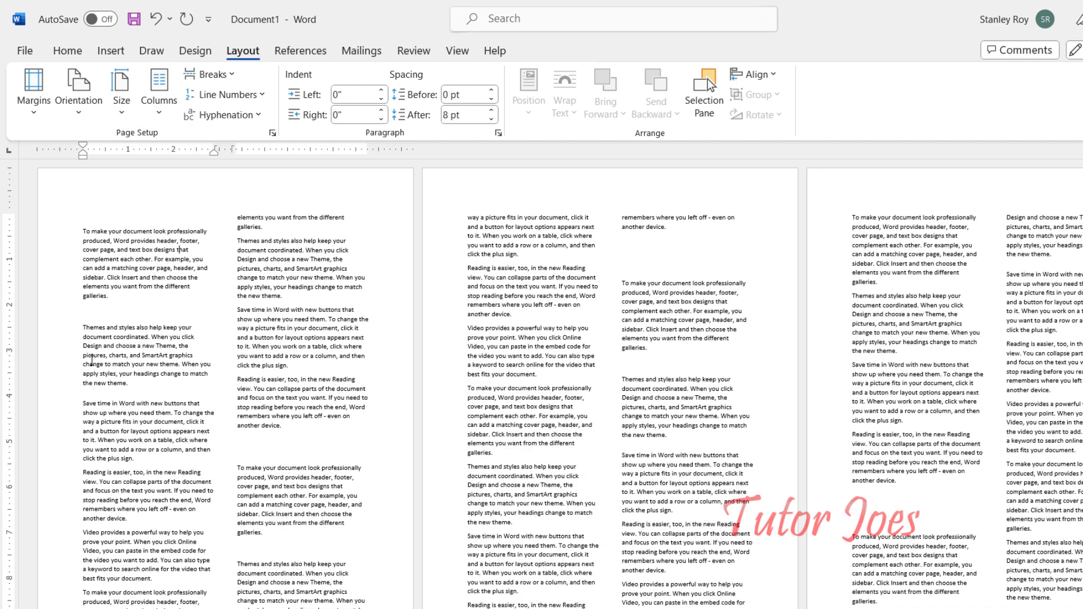
Step: Lay out the document in five equal columns through the More Columns options
{"action": "scroll", "coordinate": [91, 359], "scroll_direction": "down", "scroll_amount": 10}
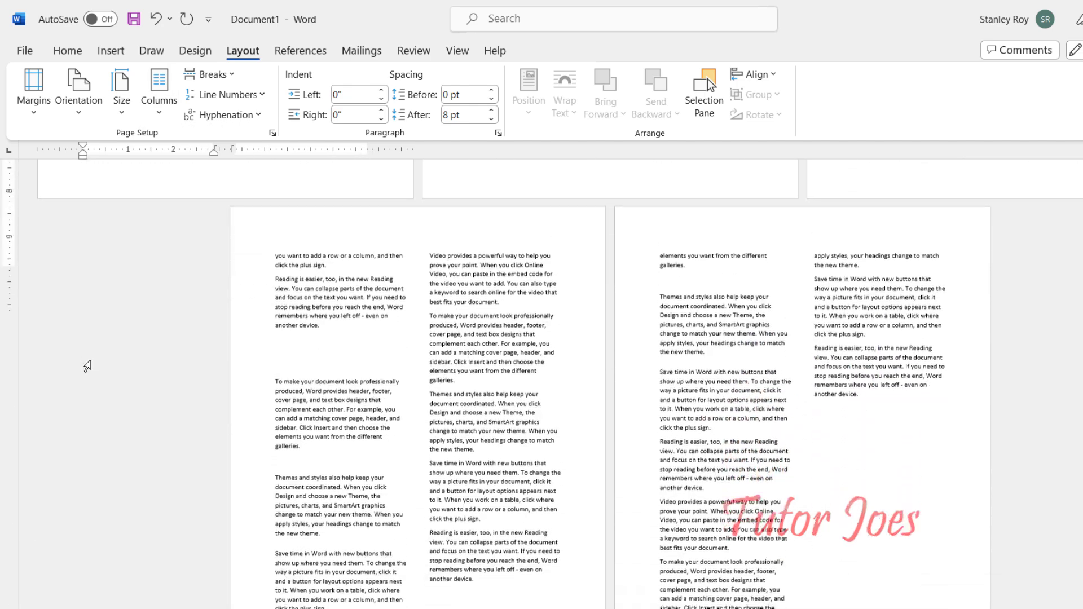
{"action": "scroll", "coordinate": [88, 366], "scroll_direction": "up", "scroll_amount": 10}
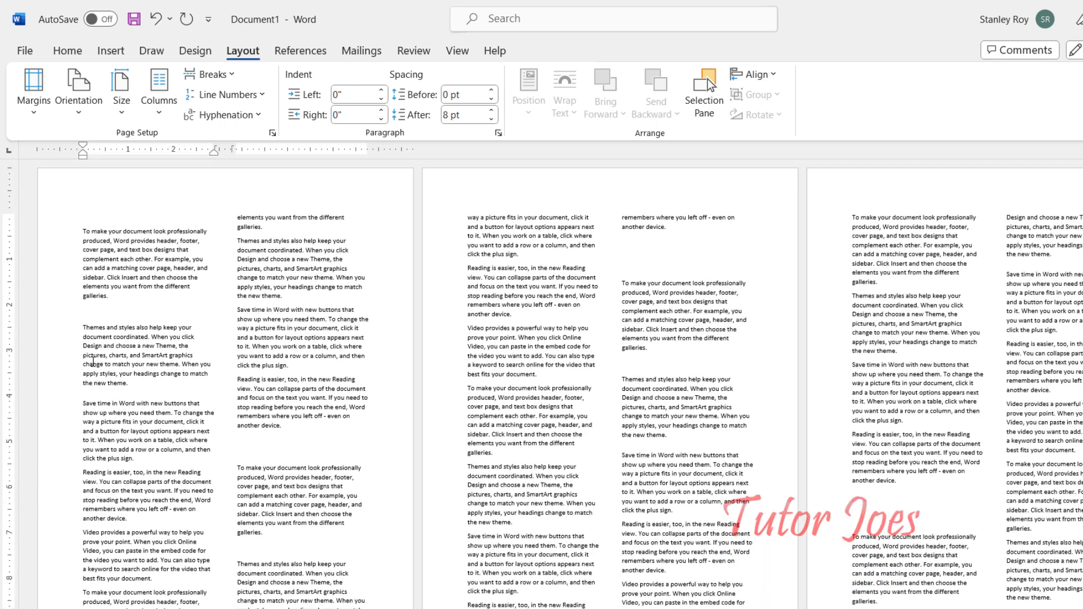
{"action": "left_click", "coordinate": [162, 104]}
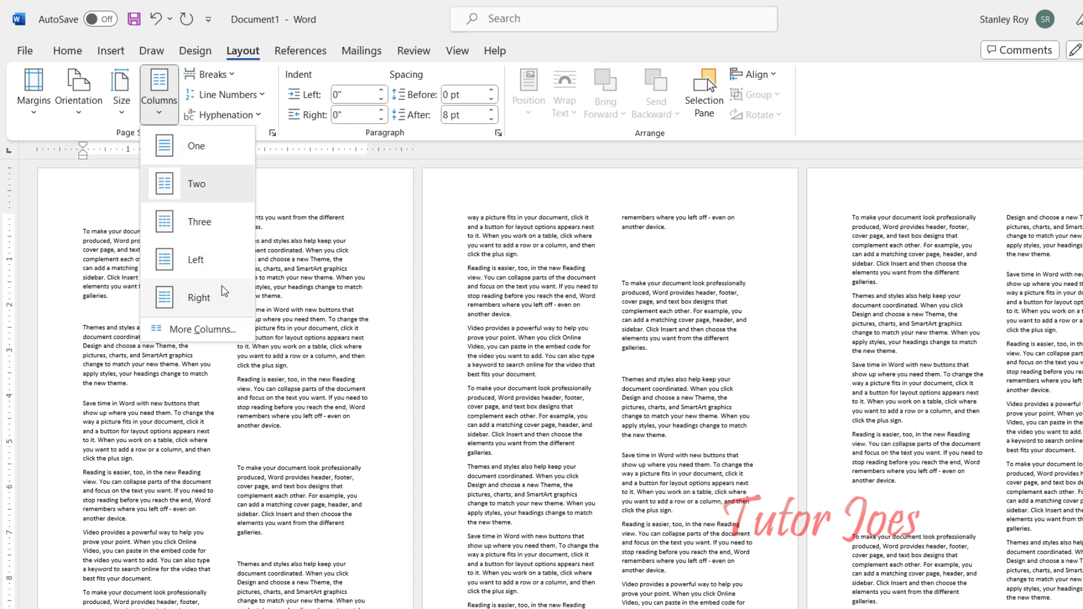
{"action": "left_click", "coordinate": [204, 336]}
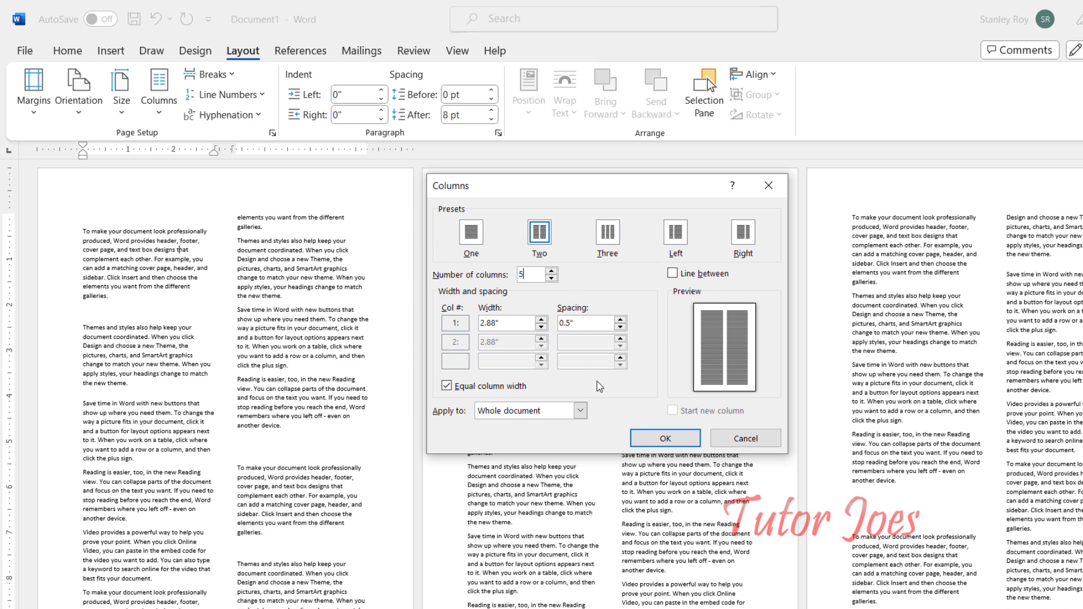
{"action": "left_click", "coordinate": [677, 439]}
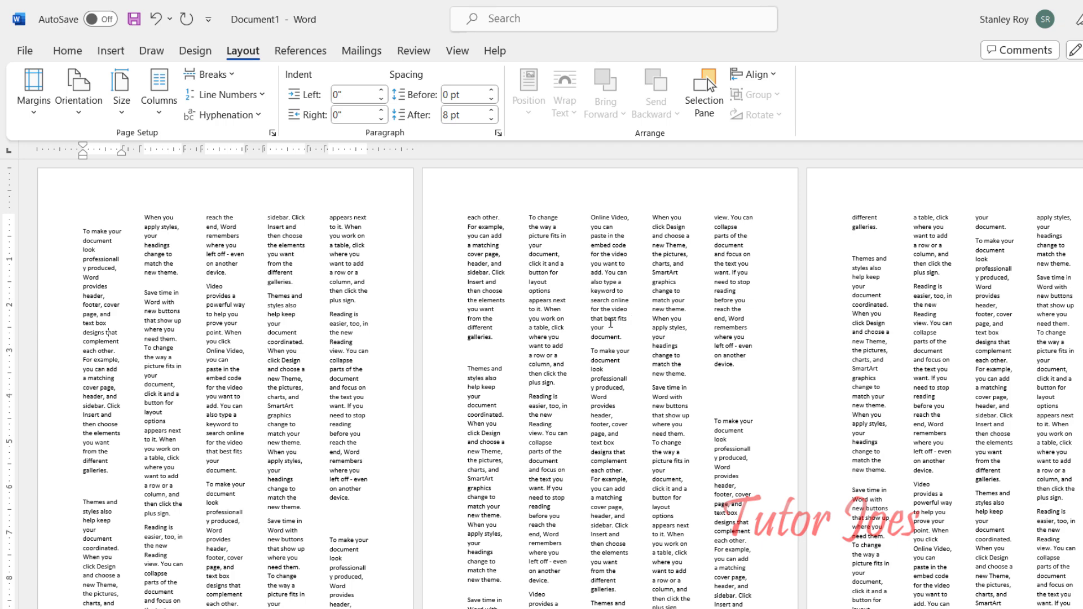
{"action": "scroll", "coordinate": [618, 319], "scroll_direction": "up", "scroll_amount": 7, "text": "ctrl"}
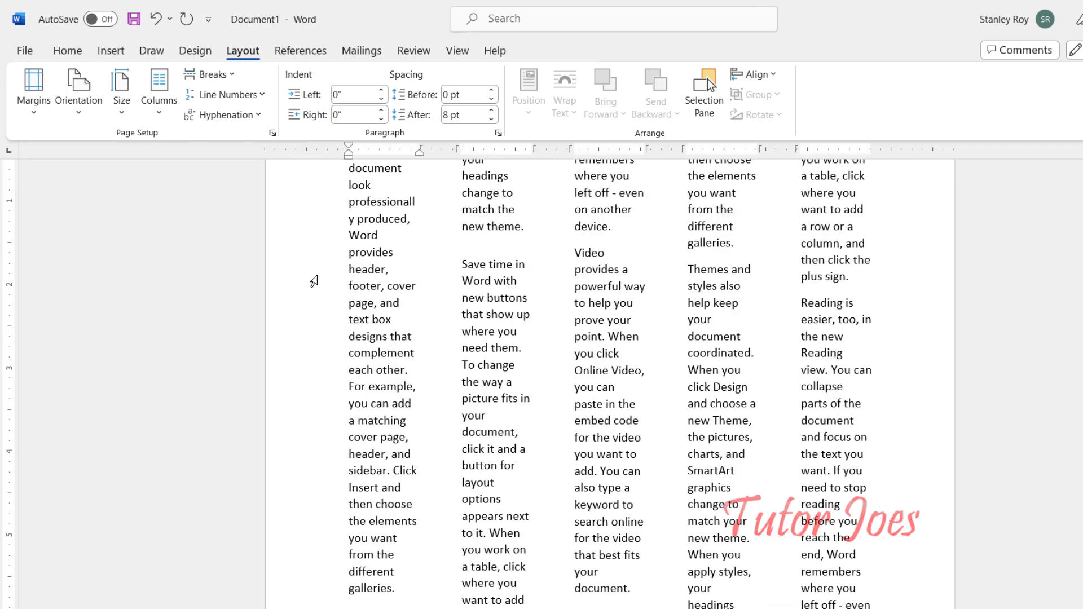
Step: Return the document layout to a single column
{"action": "left_click", "coordinate": [164, 110]}
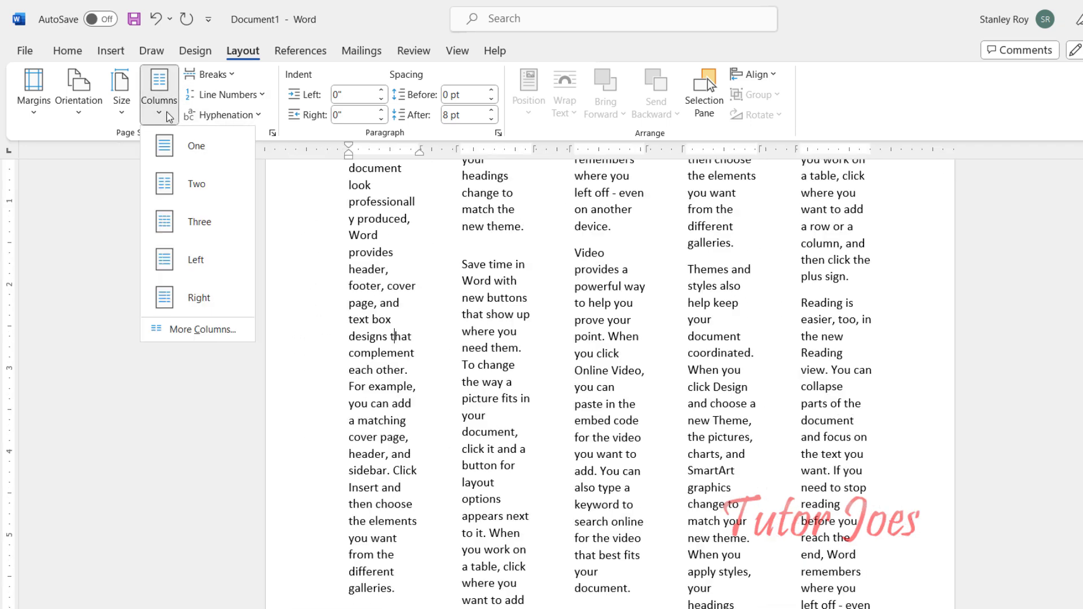
{"action": "left_click", "coordinate": [175, 165]}
{"action": "scroll", "coordinate": [539, 459], "scroll_direction": "up", "scroll_amount": 3}
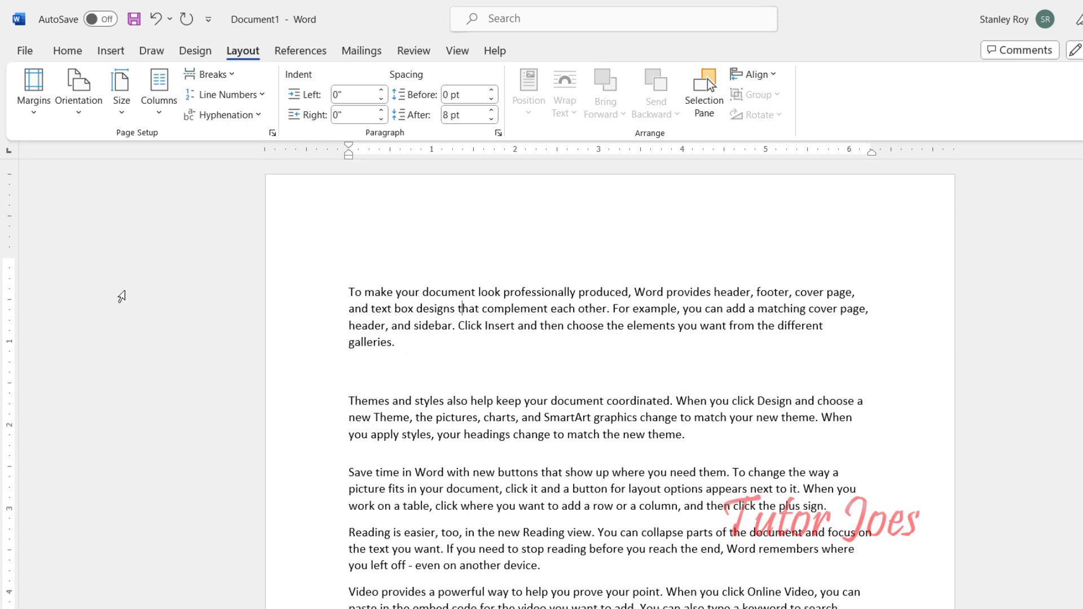
Step: Turn on automatic hyphenation for the document
{"action": "left_click", "coordinate": [348, 370]}
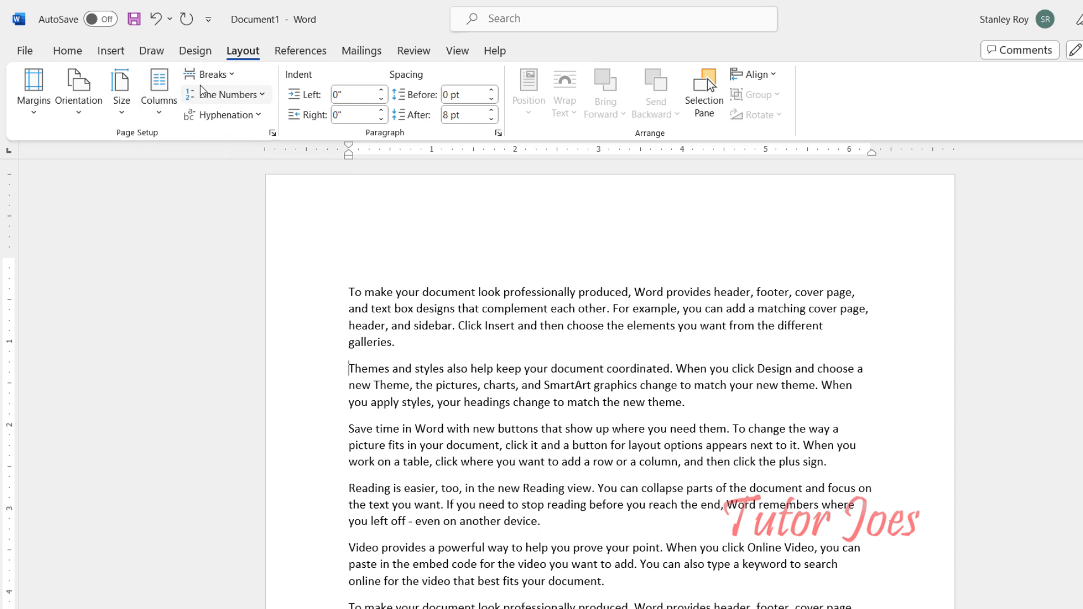
{"action": "left_click", "coordinate": [244, 116]}
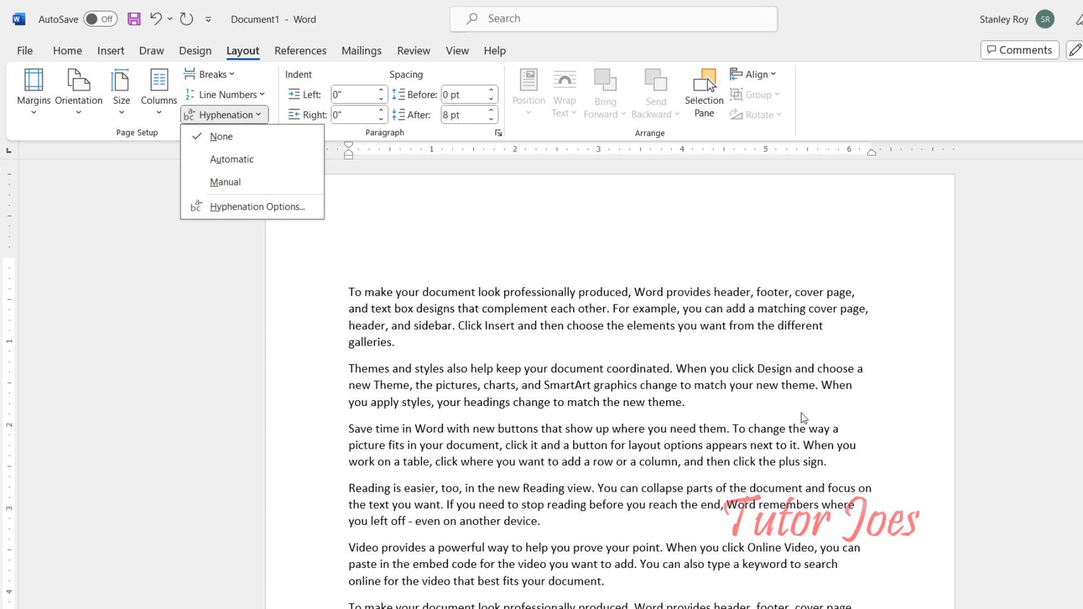
{"action": "scroll", "coordinate": [800, 407], "scroll_direction": "down", "scroll_amount": 2}
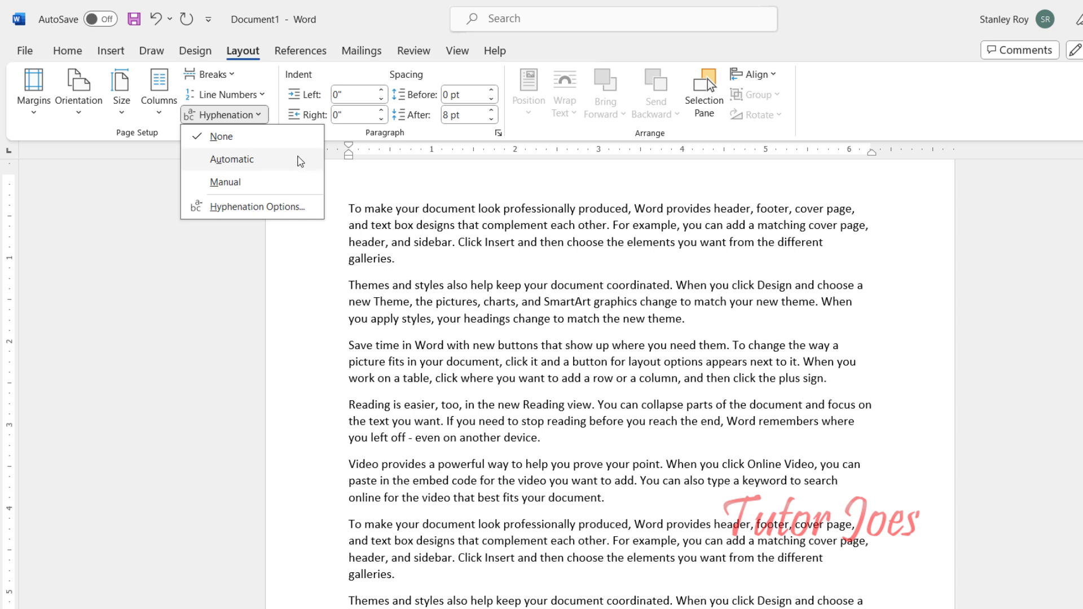
{"action": "left_click", "coordinate": [286, 168]}
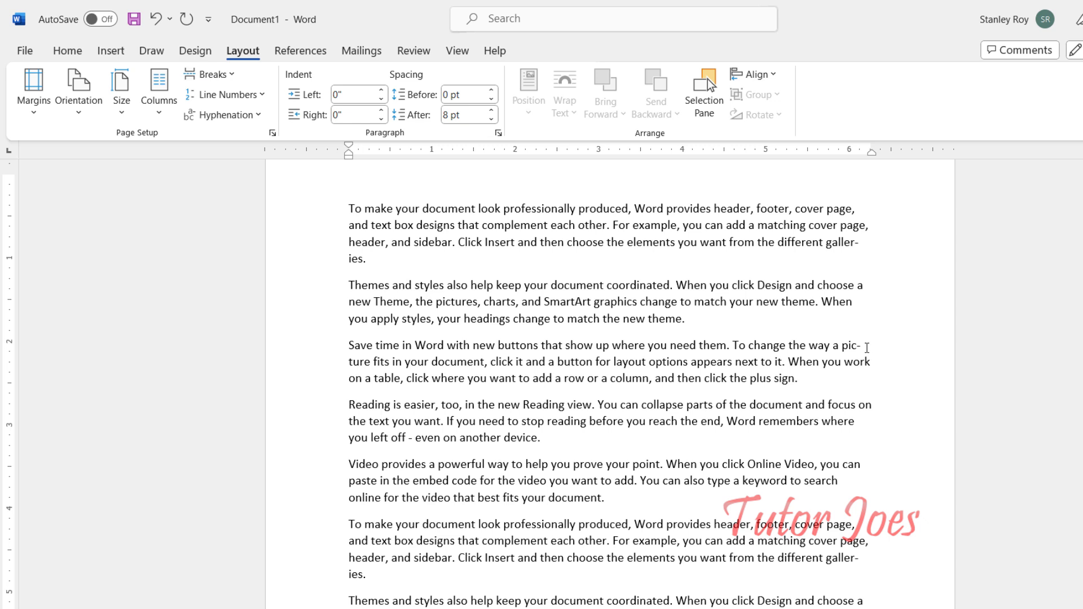
Step: Undo the automatic hyphenation
{"action": "left_click_drag", "start_coordinate": [846, 348], "coordinate": [858, 348]}
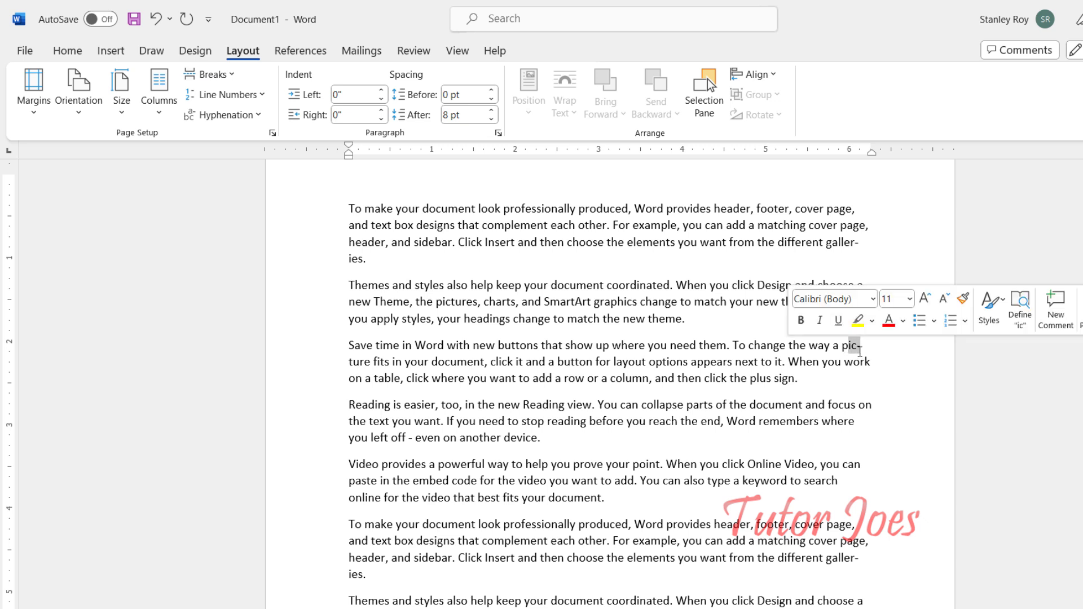
{"action": "left_click", "coordinate": [855, 359]}
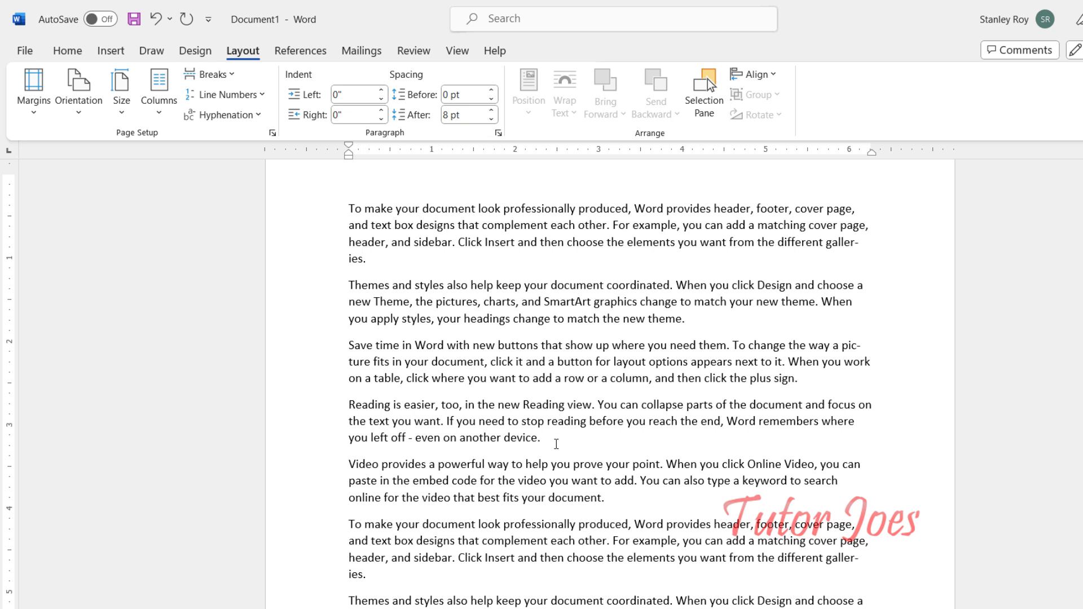
{"action": "double_click", "coordinate": [588, 413]}
{"action": "key", "text": "ctrl+z"}
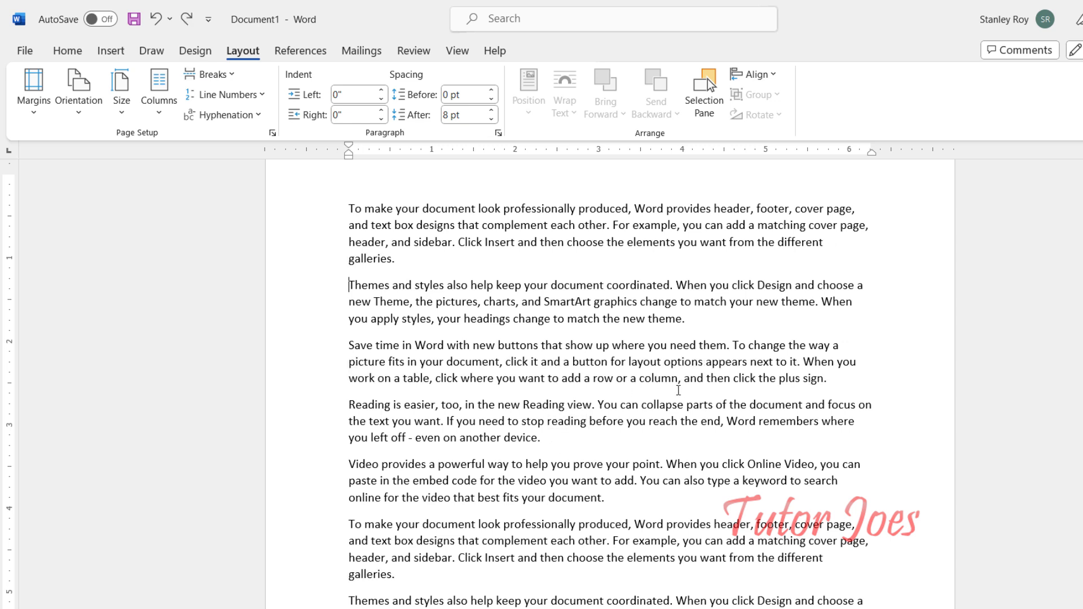
Step: Run manual hyphenation, accepting the first pic-ture break and declining the remaining suggestions
{"action": "left_click", "coordinate": [257, 116]}
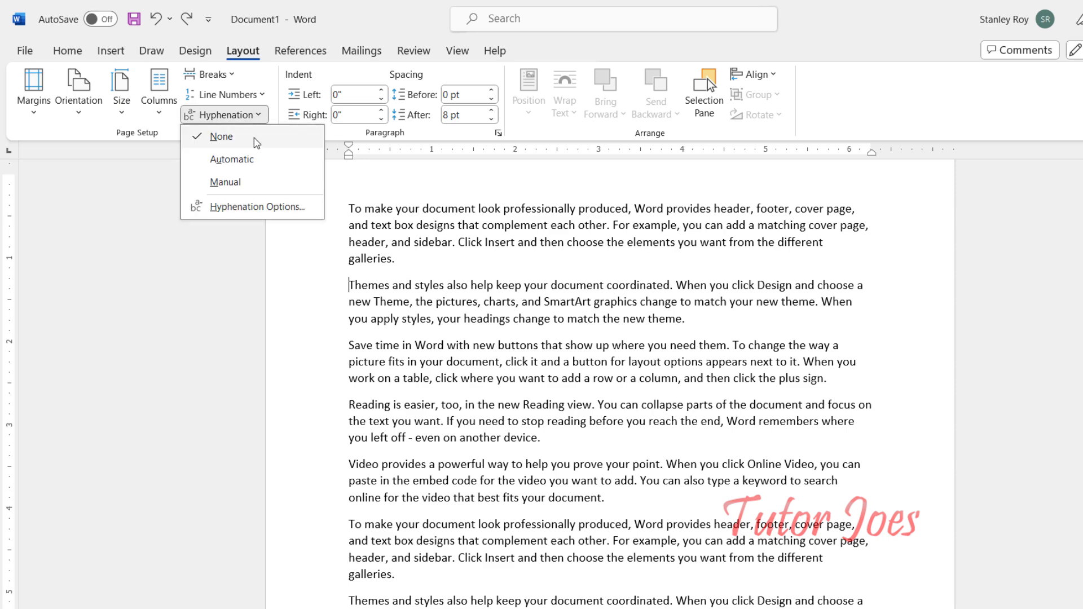
{"action": "left_click", "coordinate": [254, 181]}
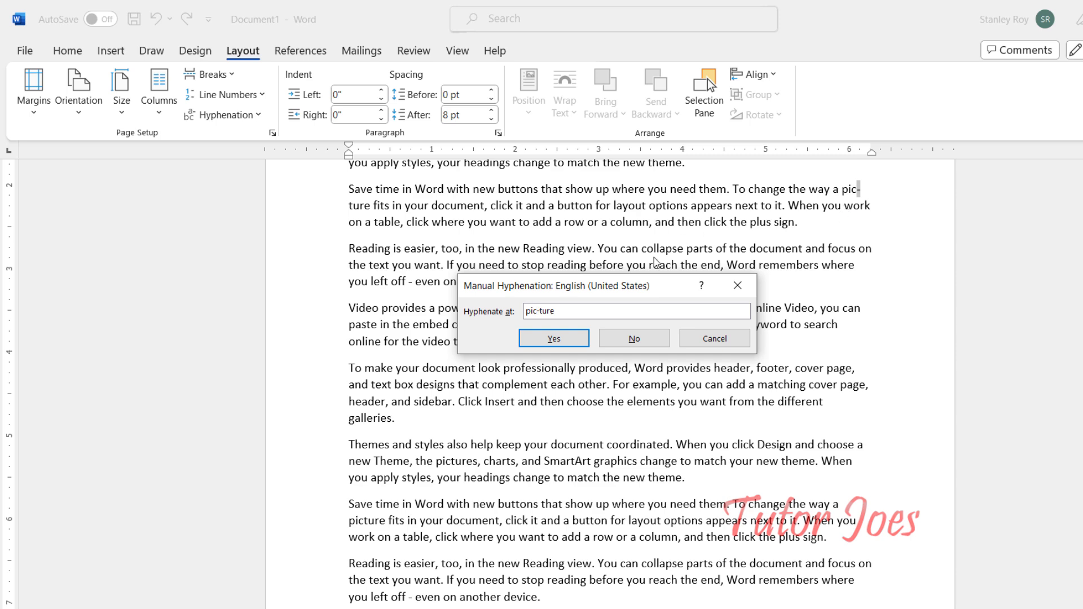
{"action": "left_click", "coordinate": [554, 340]}
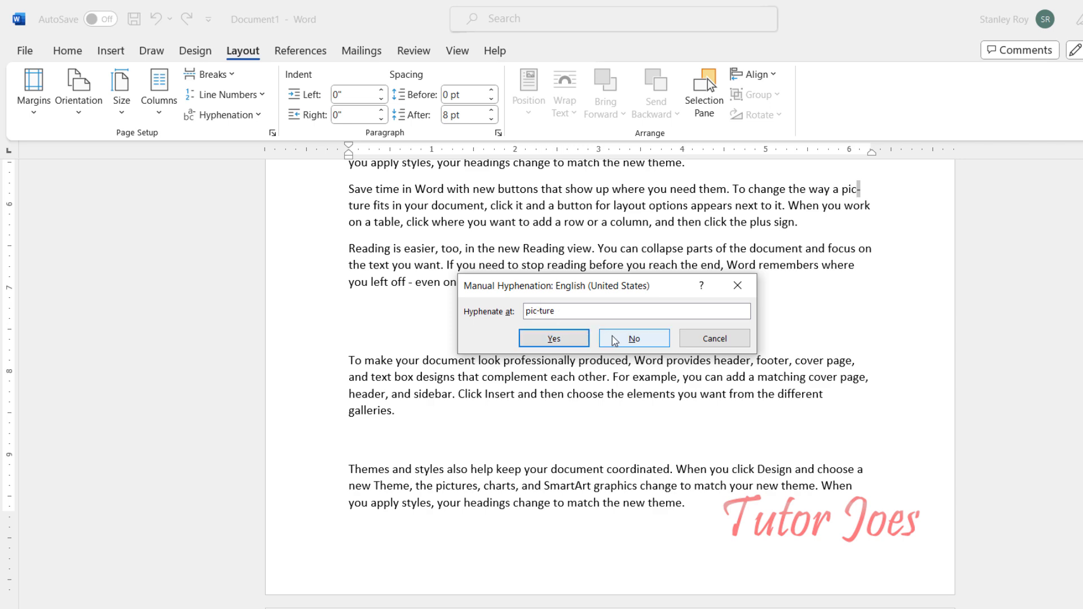
{"action": "left_click", "coordinate": [634, 338]}
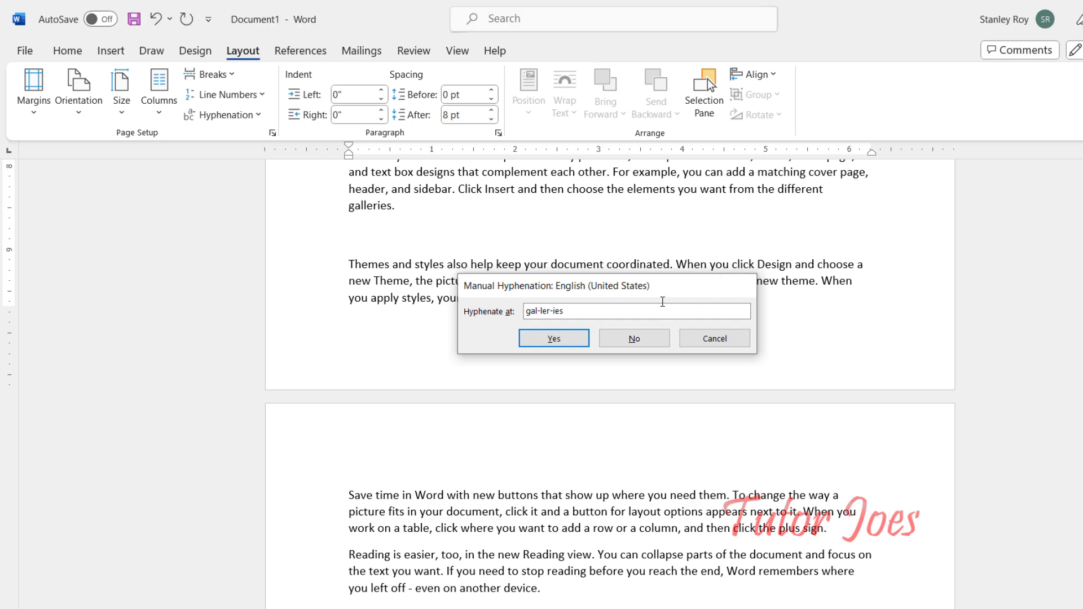
{"action": "left_click", "coordinate": [634, 339]}
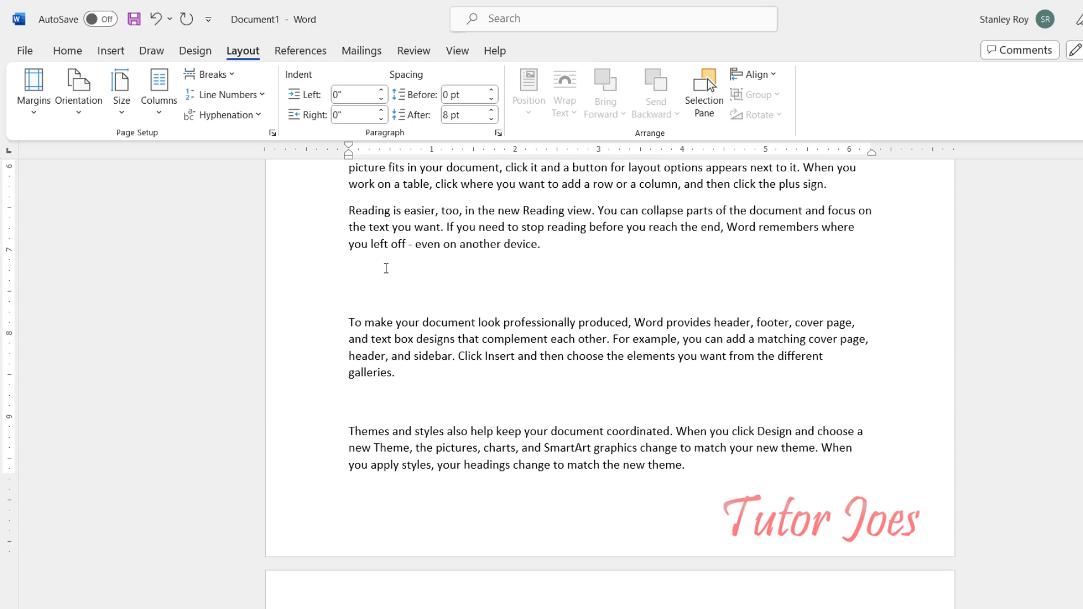
Step: Open the Hyphenation Options dialog and close it without changes
{"action": "left_click", "coordinate": [240, 115]}
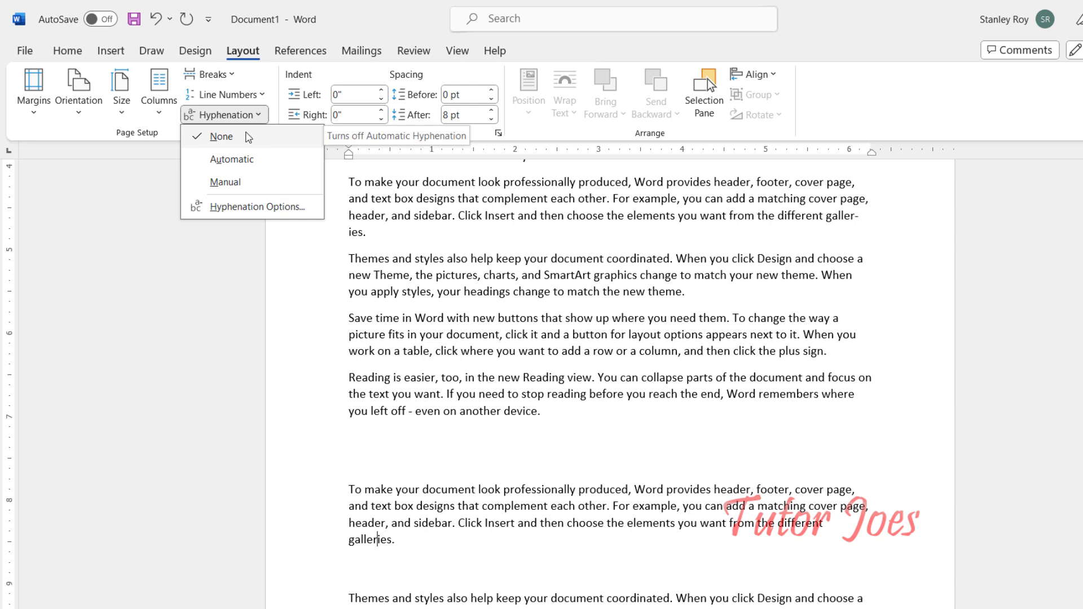
{"action": "left_click", "coordinate": [214, 207]}
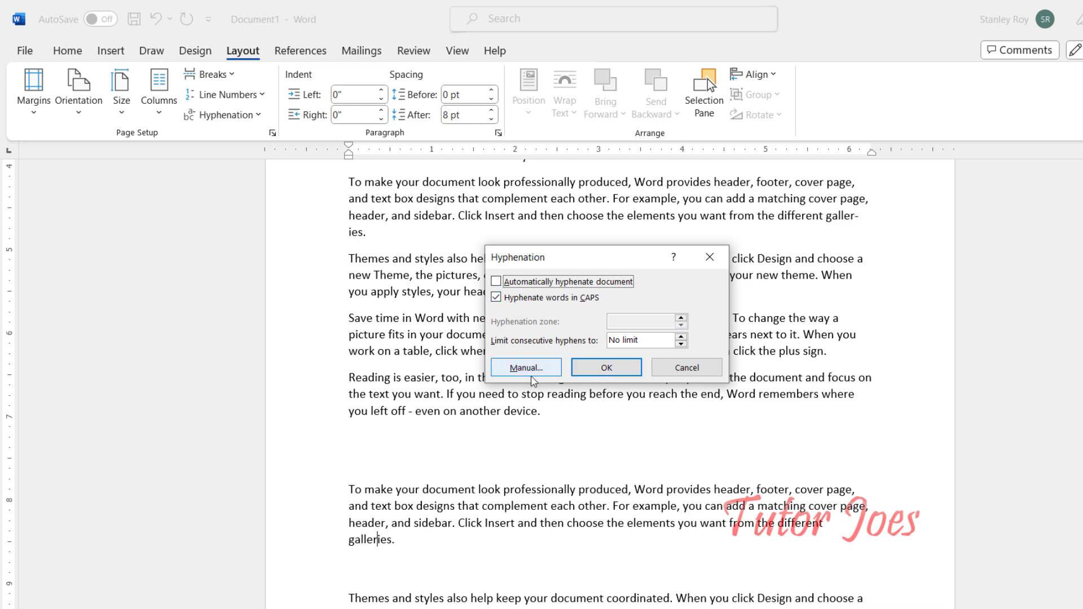
{"action": "left_click", "coordinate": [679, 371]}
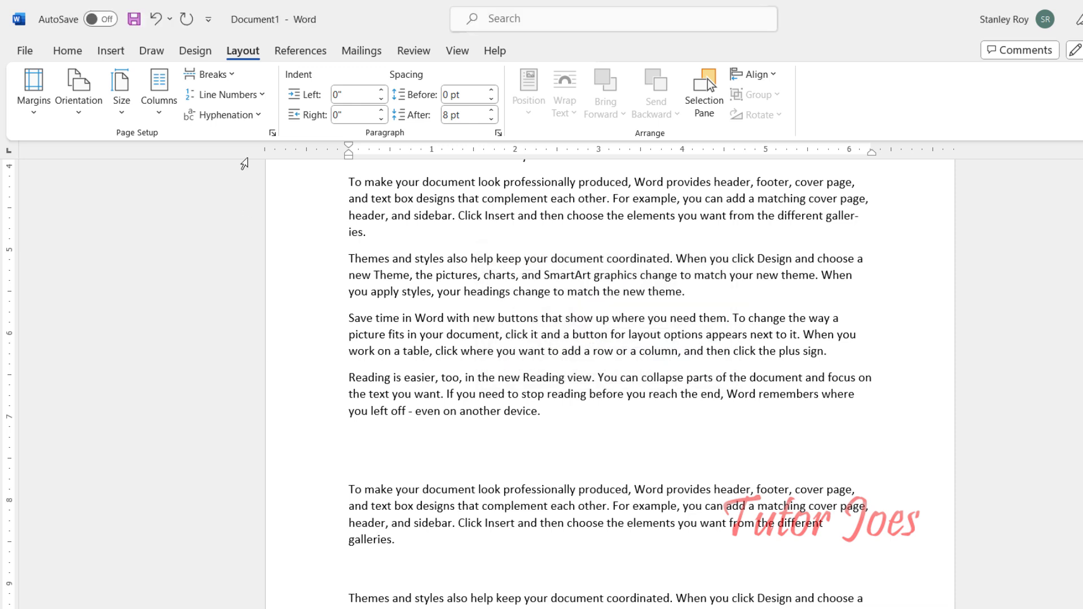
Step: Set the document's hyphenation to None
{"action": "scroll", "coordinate": [397, 419], "scroll_direction": "up", "scroll_amount": 5}
{"action": "scroll", "coordinate": [397, 419], "scroll_direction": "up", "scroll_amount": 3}
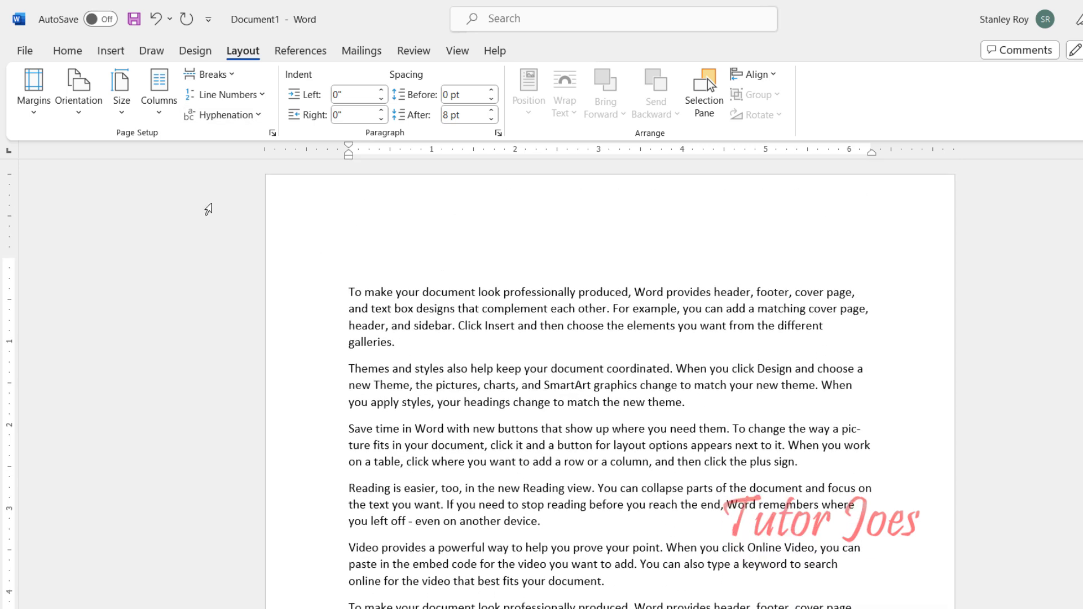
{"action": "left_click", "coordinate": [217, 115]}
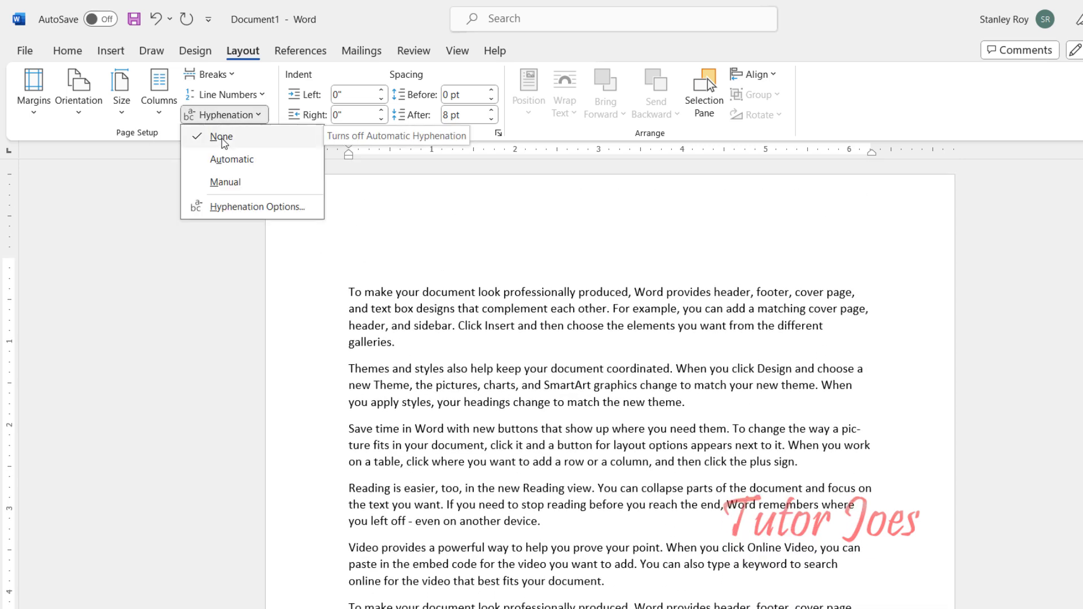
{"action": "left_click", "coordinate": [221, 138]}
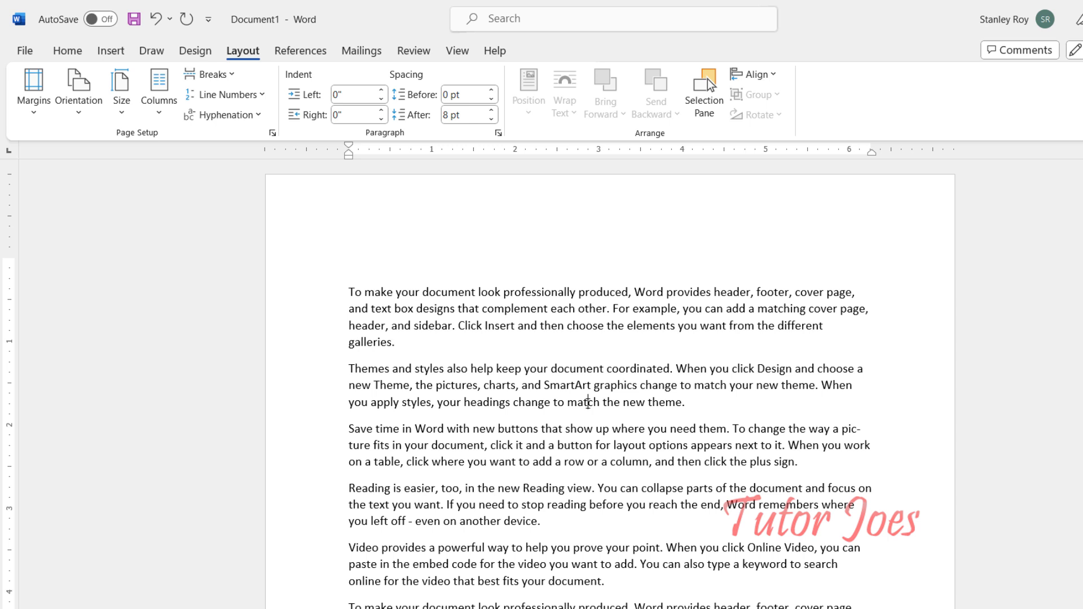
Step: Select all the text and apply automatic hyphenation
{"action": "key", "text": "ctrl+a"}
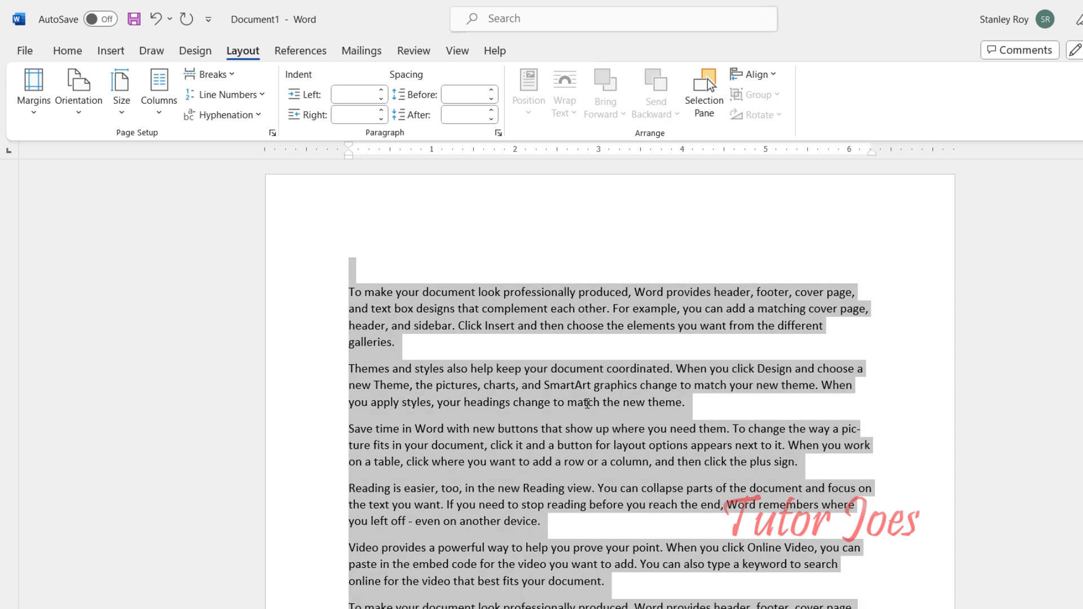
{"action": "left_click", "coordinate": [223, 115]}
{"action": "left_click", "coordinate": [261, 160]}
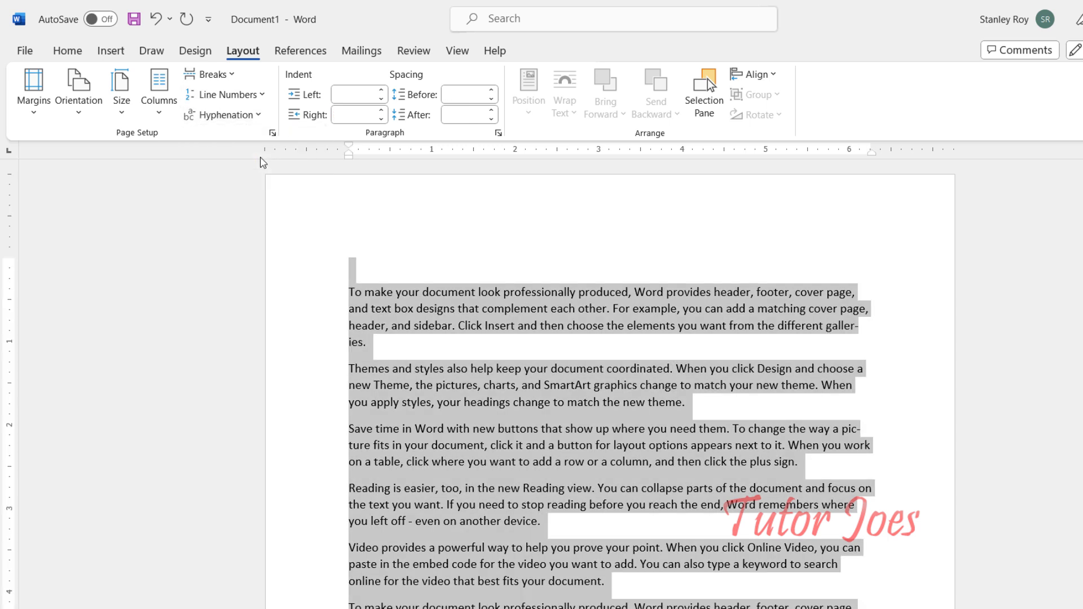
Step: Switch hyphenation back to None for the selected text
{"action": "left_click", "coordinate": [231, 116]}
{"action": "left_click", "coordinate": [243, 144]}
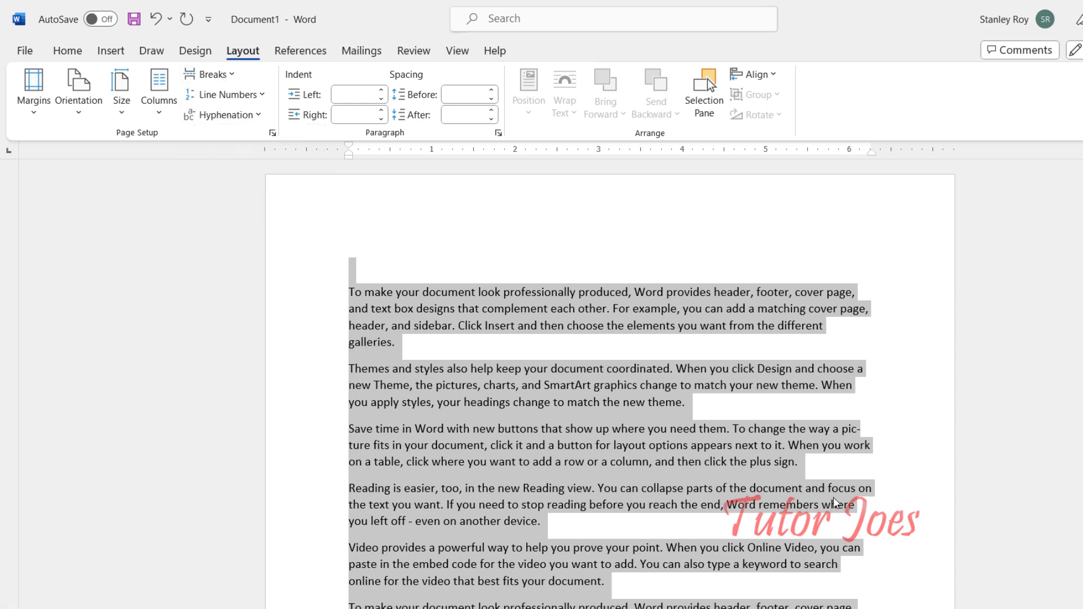
{"action": "left_click", "coordinate": [831, 496]}
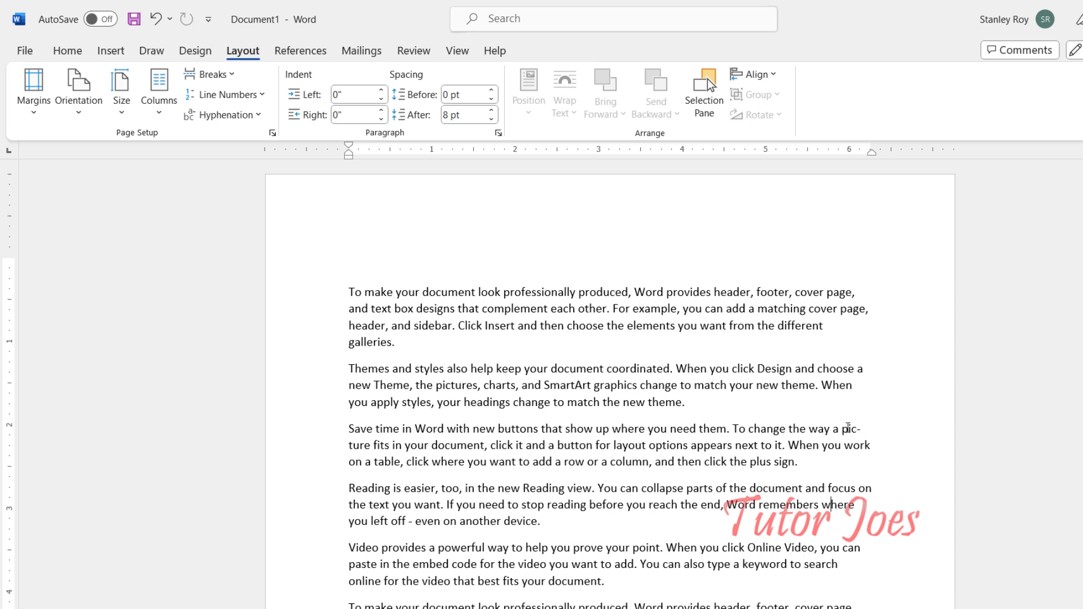
Step: Undo the recent hyphenation changes, including the manual pic-ture break
{"action": "key", "text": "ctrl+z"}
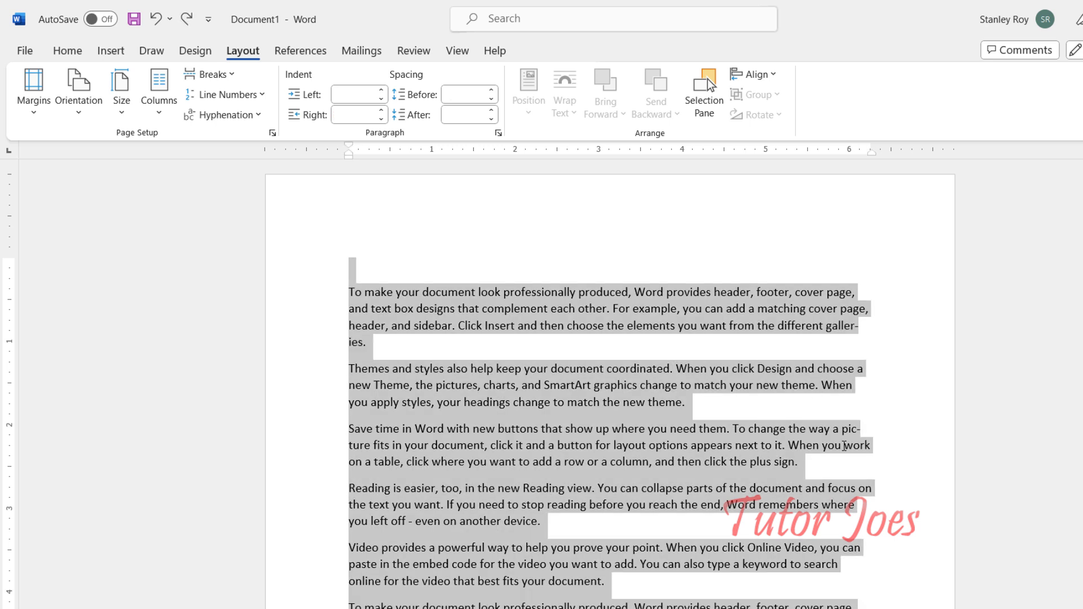
{"action": "key", "text": "ctrl+z"}
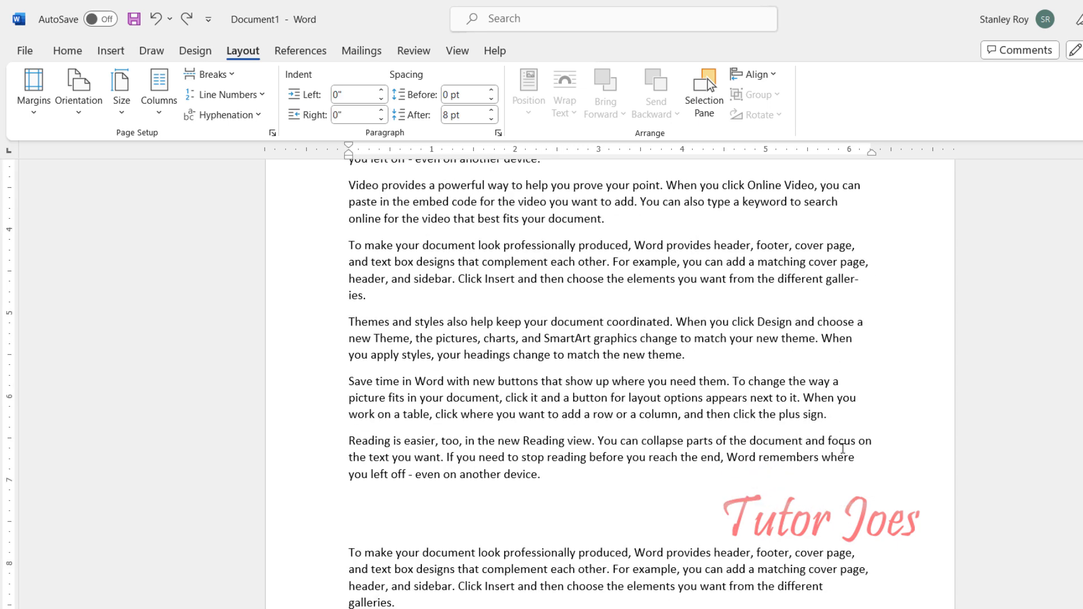
{"action": "scroll", "coordinate": [843, 448], "scroll_direction": "up", "scroll_amount": 3}
{"action": "key", "text": "ctrl+z"}
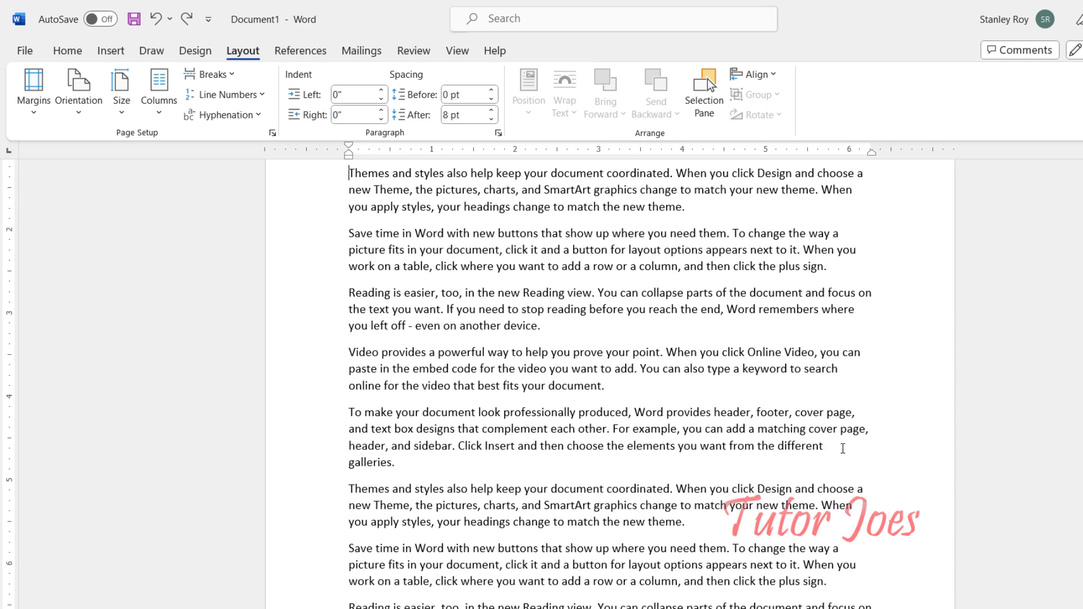